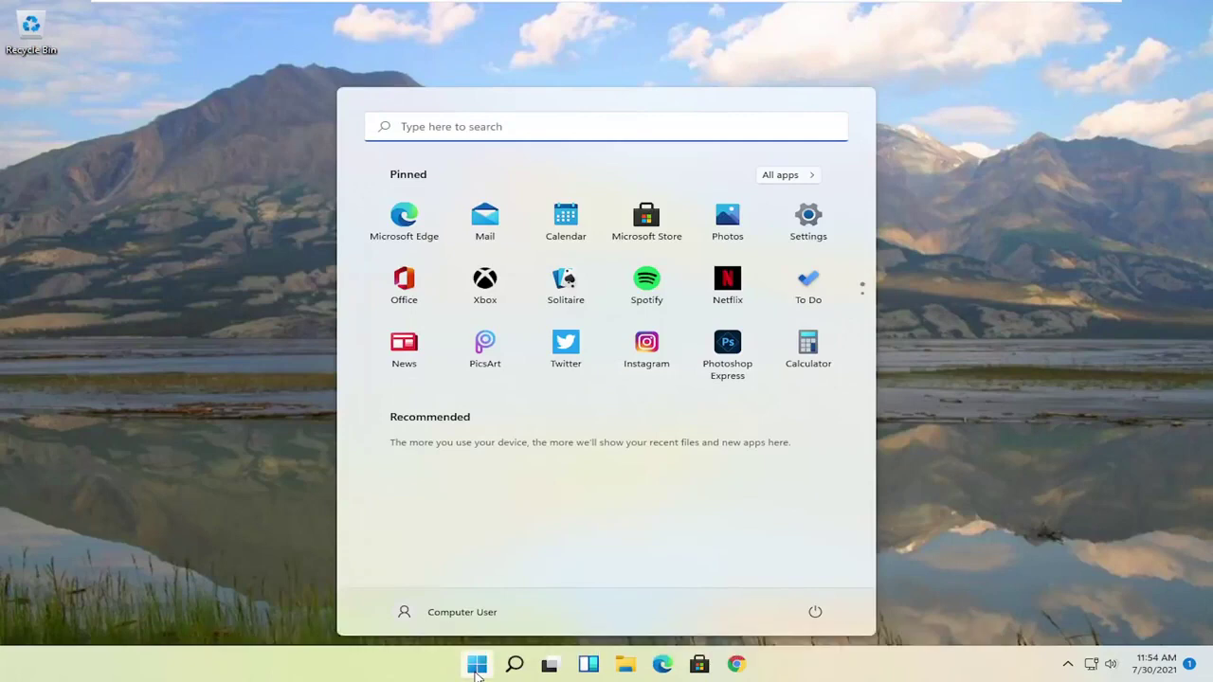
- Search for the Registry Editor, run it as administrator and allow it to make changes to the device
{"action": "type", "text": "registry editor"}
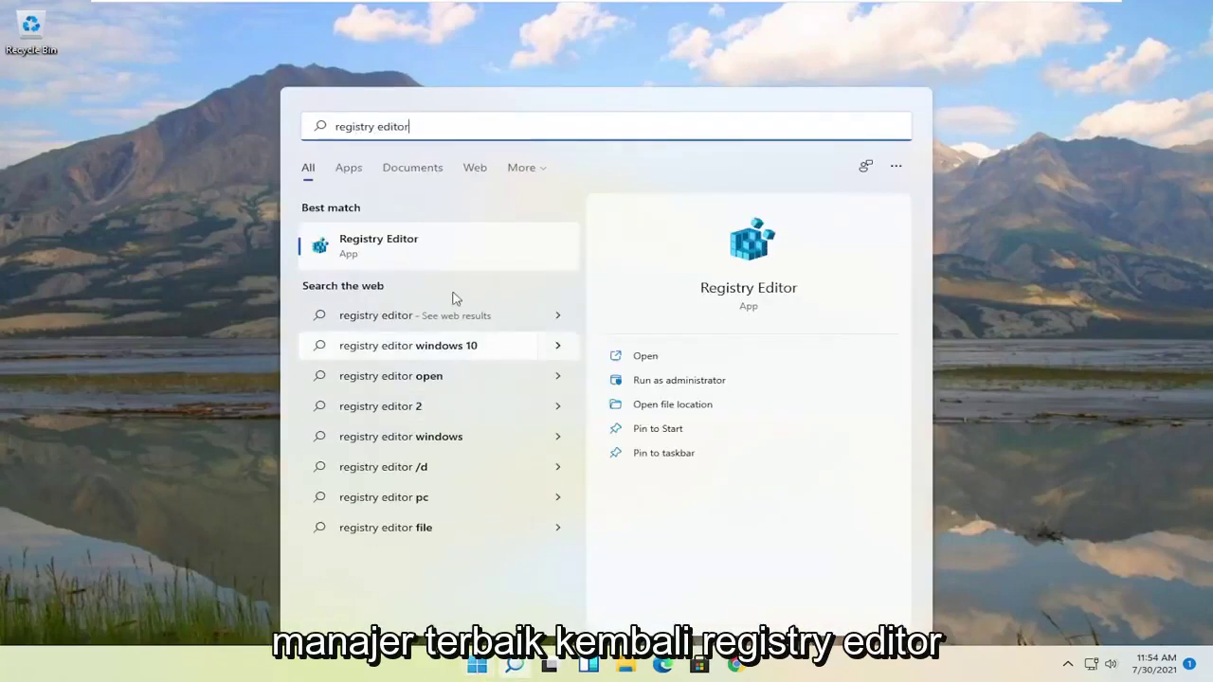
{"action": "right_click", "coordinate": [345, 249]}
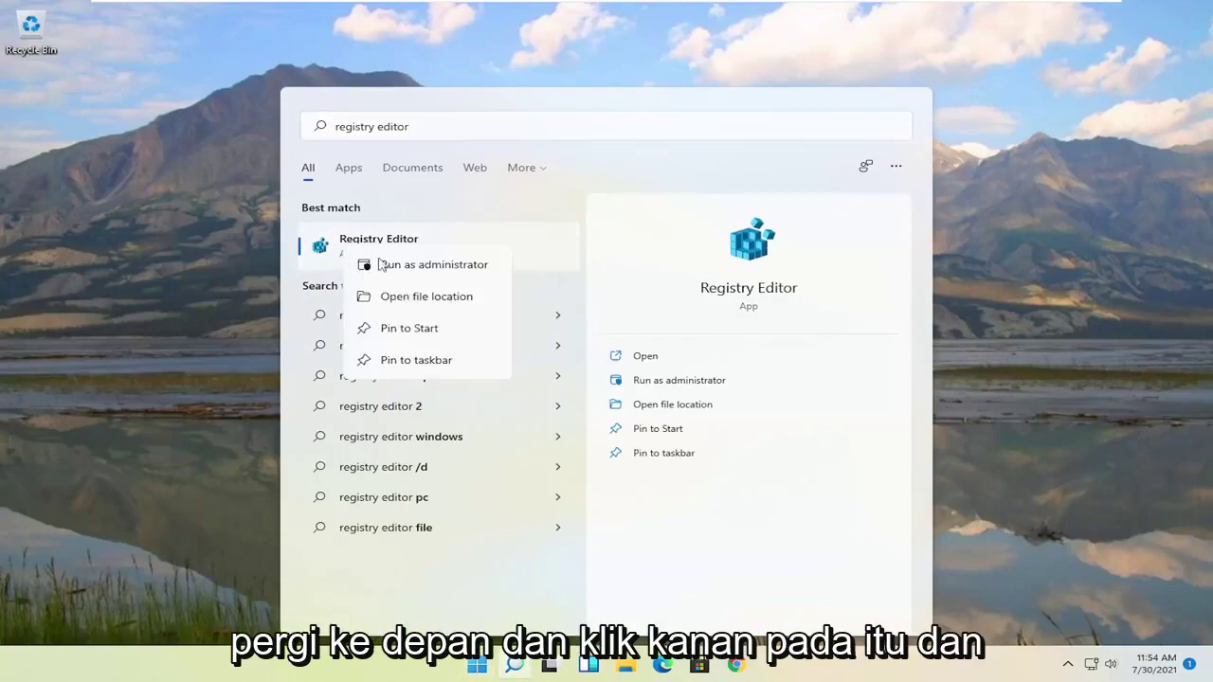
{"action": "left_click", "coordinate": [436, 266]}
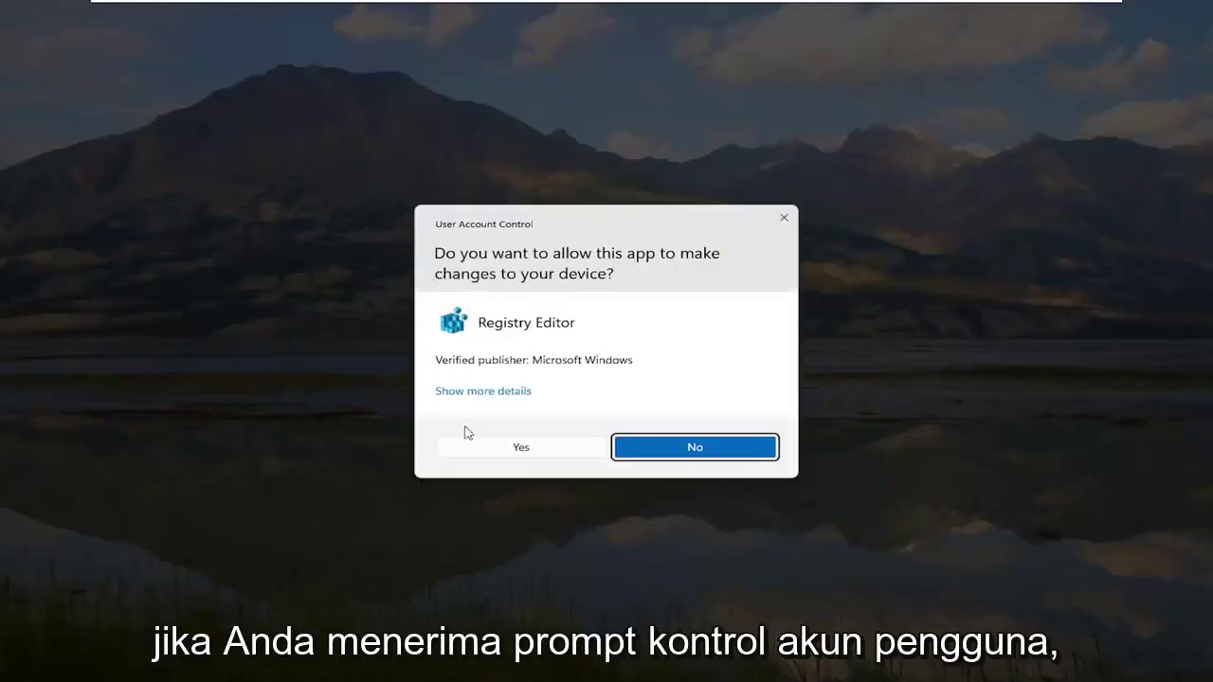
{"action": "left_click", "coordinate": [529, 448]}
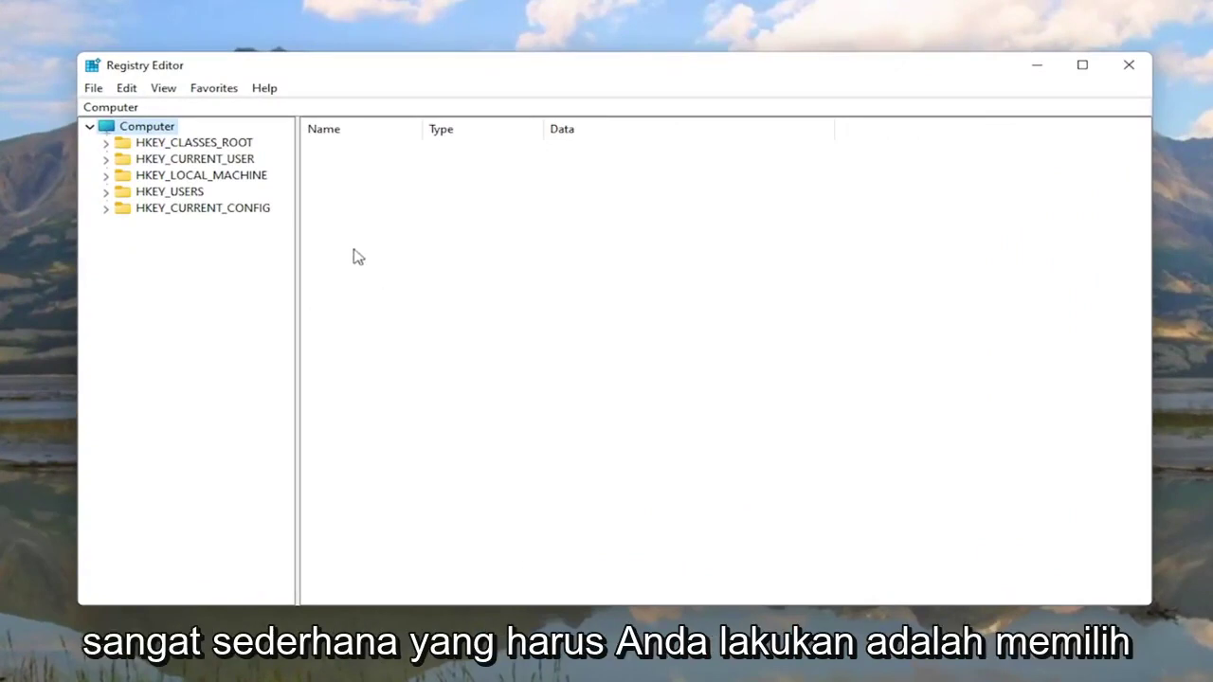
{"action": "left_click", "coordinate": [93, 88]}
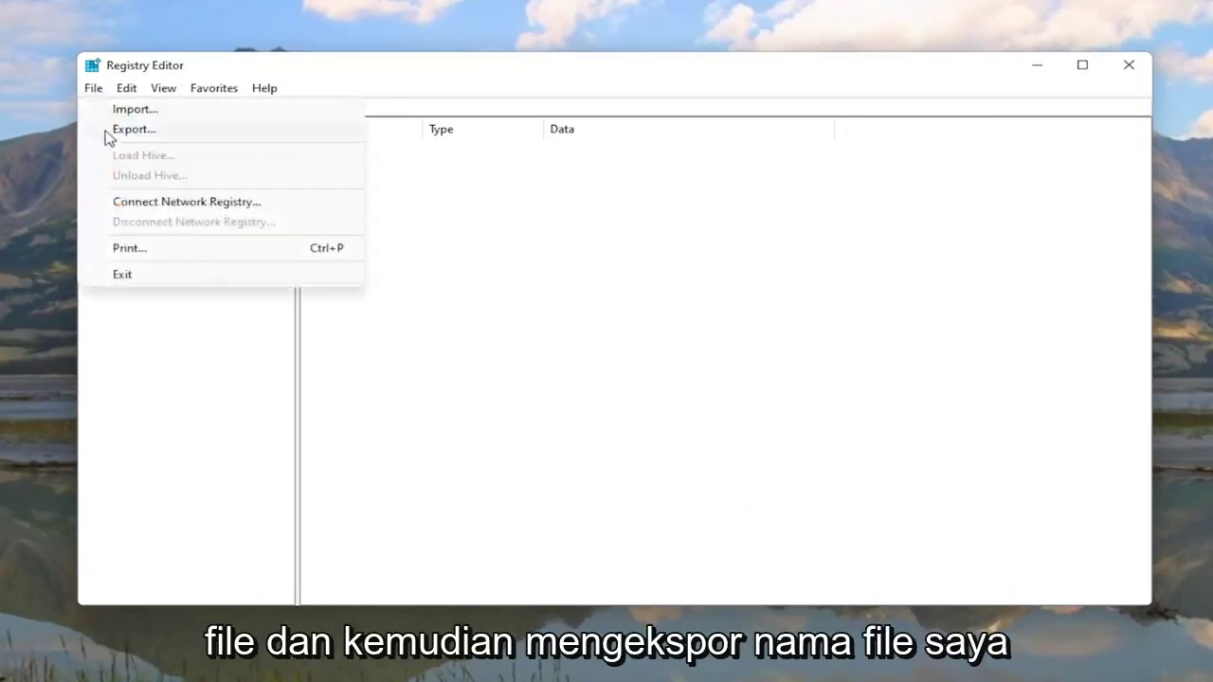
{"action": "left_click", "coordinate": [108, 127]}
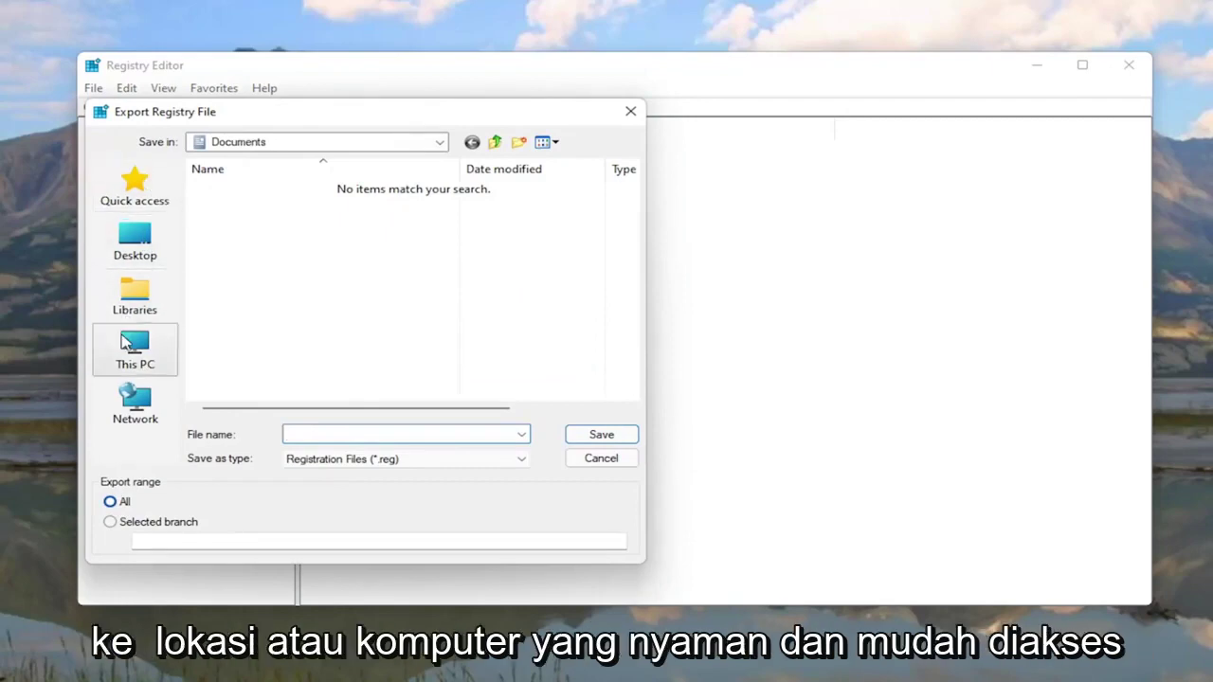
{"action": "left_click", "coordinate": [126, 243]}
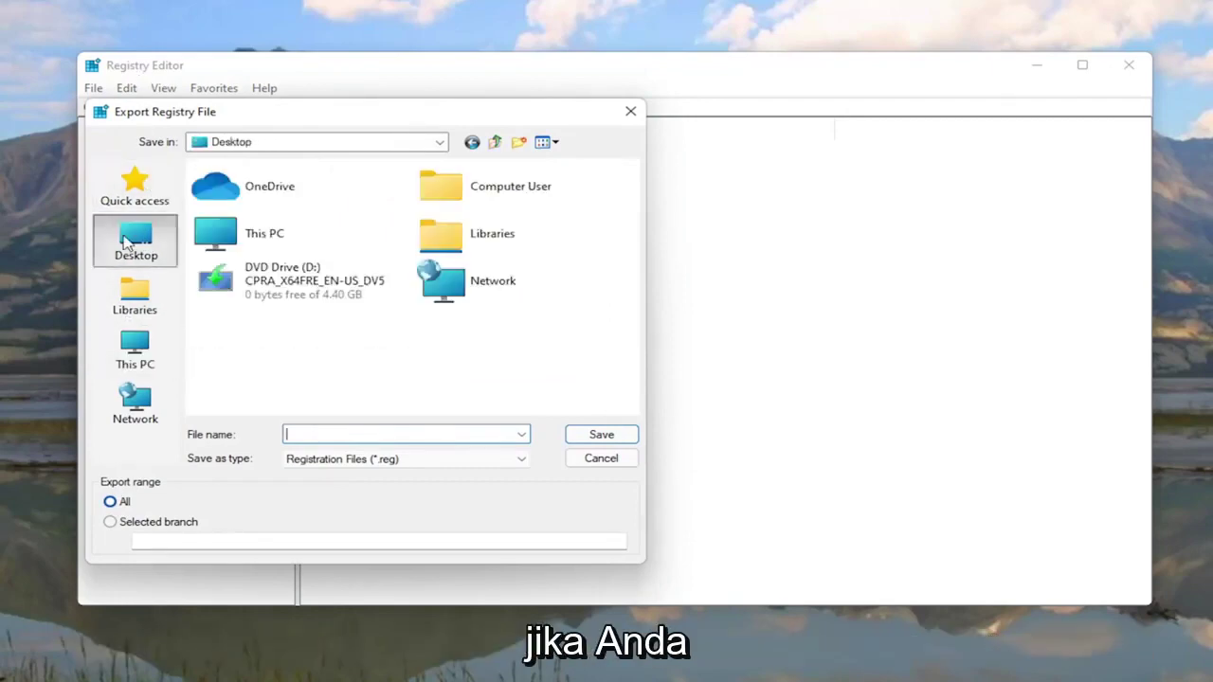
{"action": "left_click", "coordinate": [601, 460]}
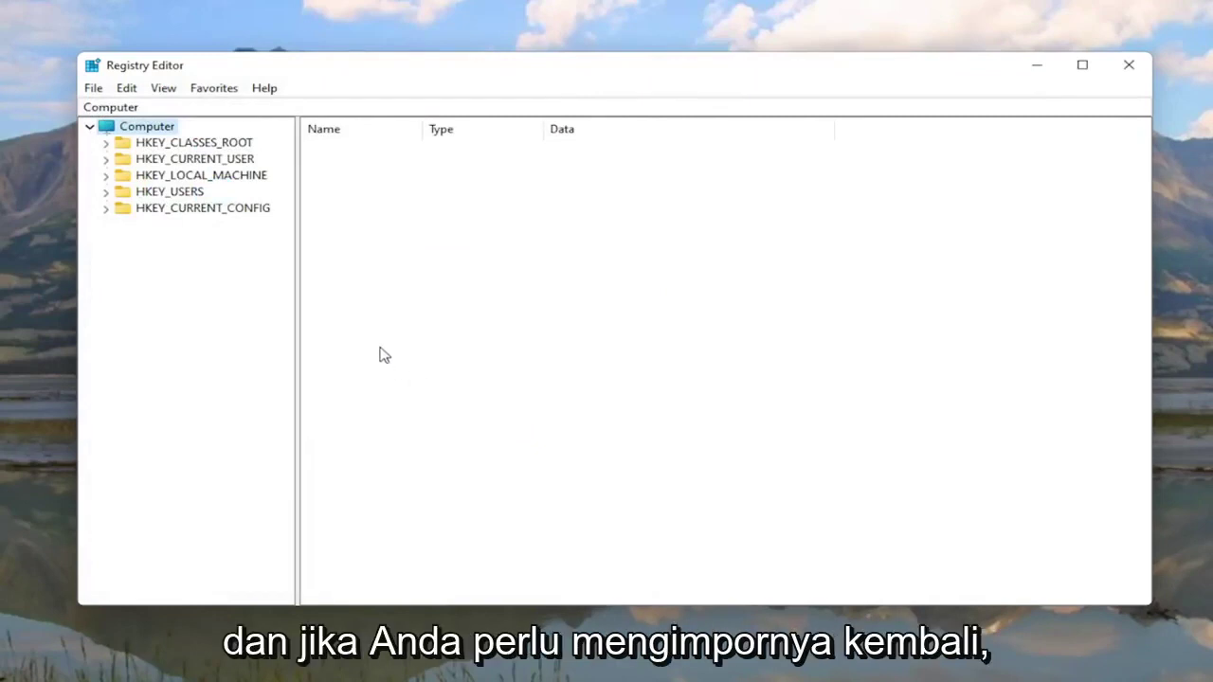
{"action": "left_click", "coordinate": [93, 88]}
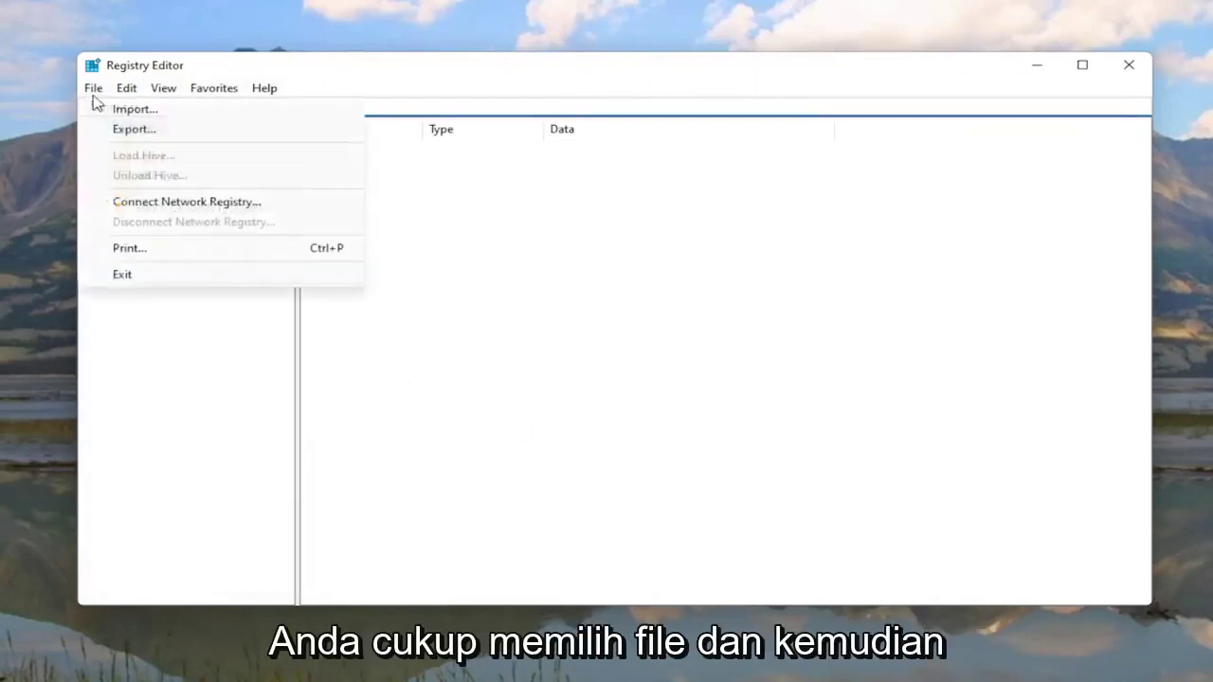
{"action": "left_click", "coordinate": [118, 108]}
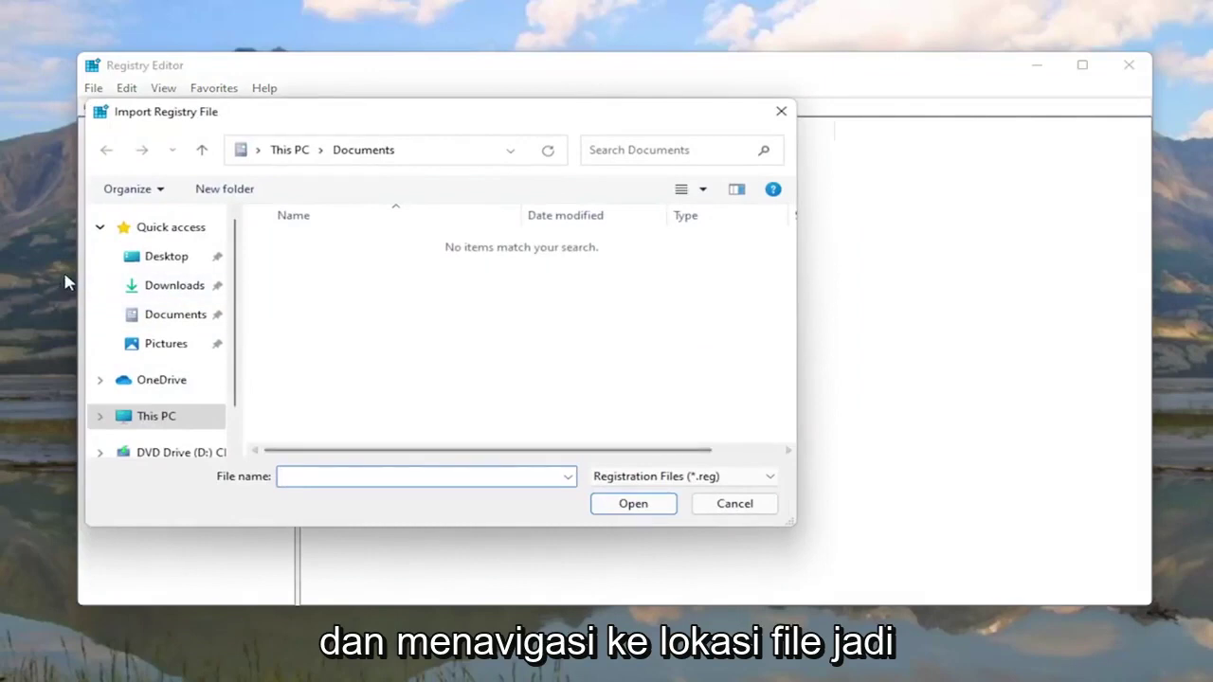
{"action": "left_click", "coordinate": [133, 261]}
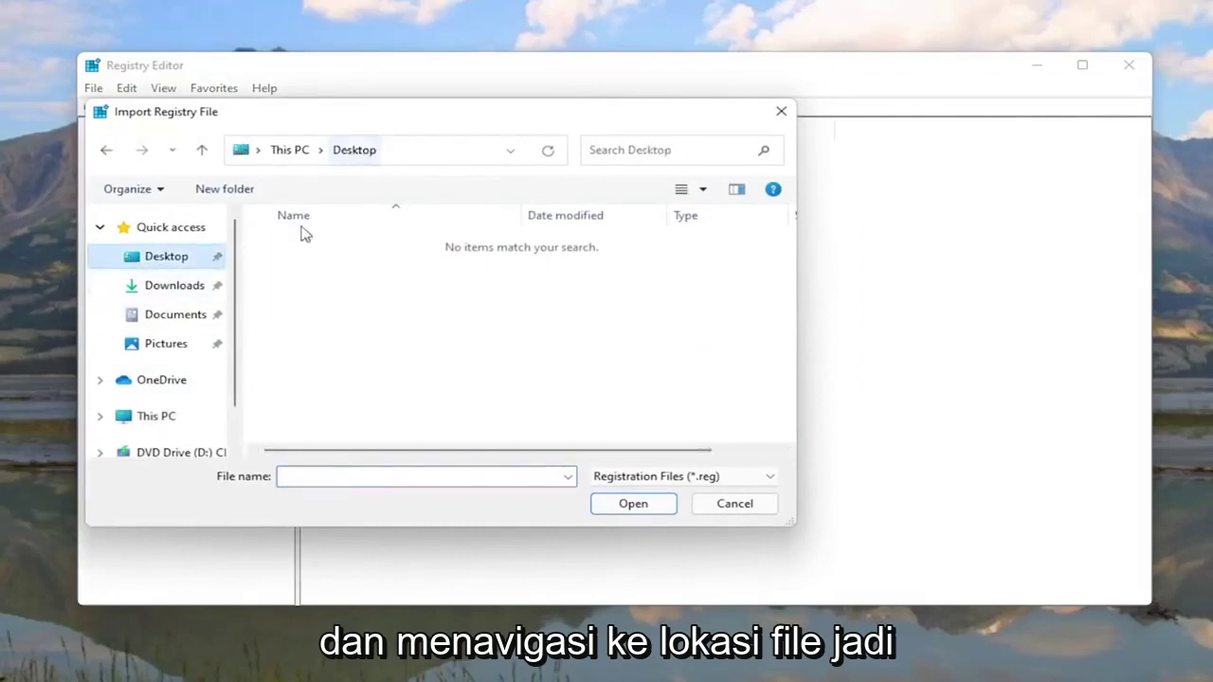
{"action": "left_click", "coordinate": [745, 508]}
{"action": "left_click", "coordinate": [234, 368]}
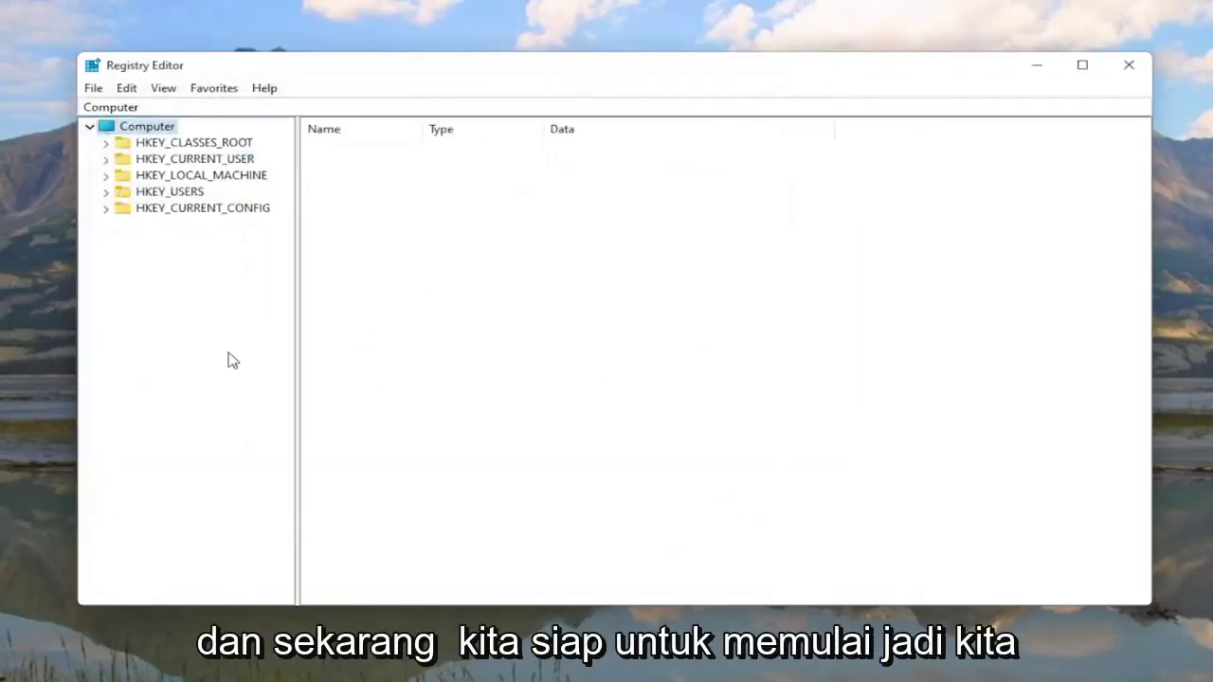
- Expand the registry tree to HKEY_LOCAL_MACHINE\SYSTEM\ControlSet001\Services
{"action": "left_click", "coordinate": [201, 178]}
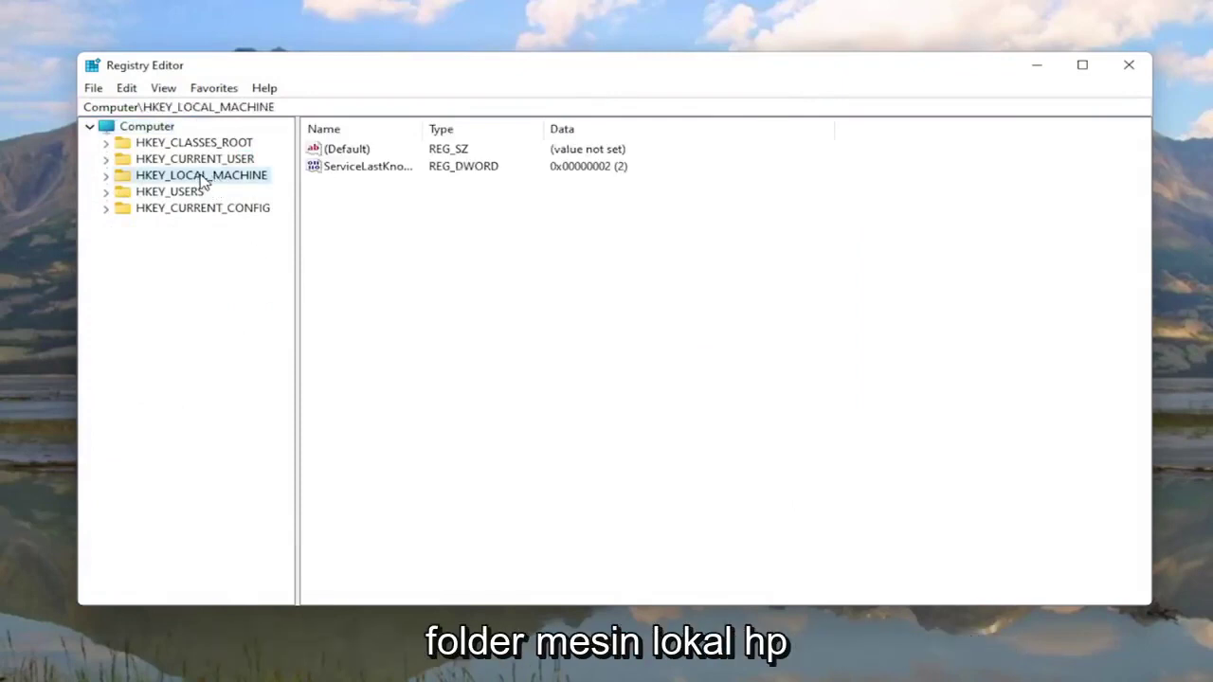
{"action": "double_click", "coordinate": [201, 178]}
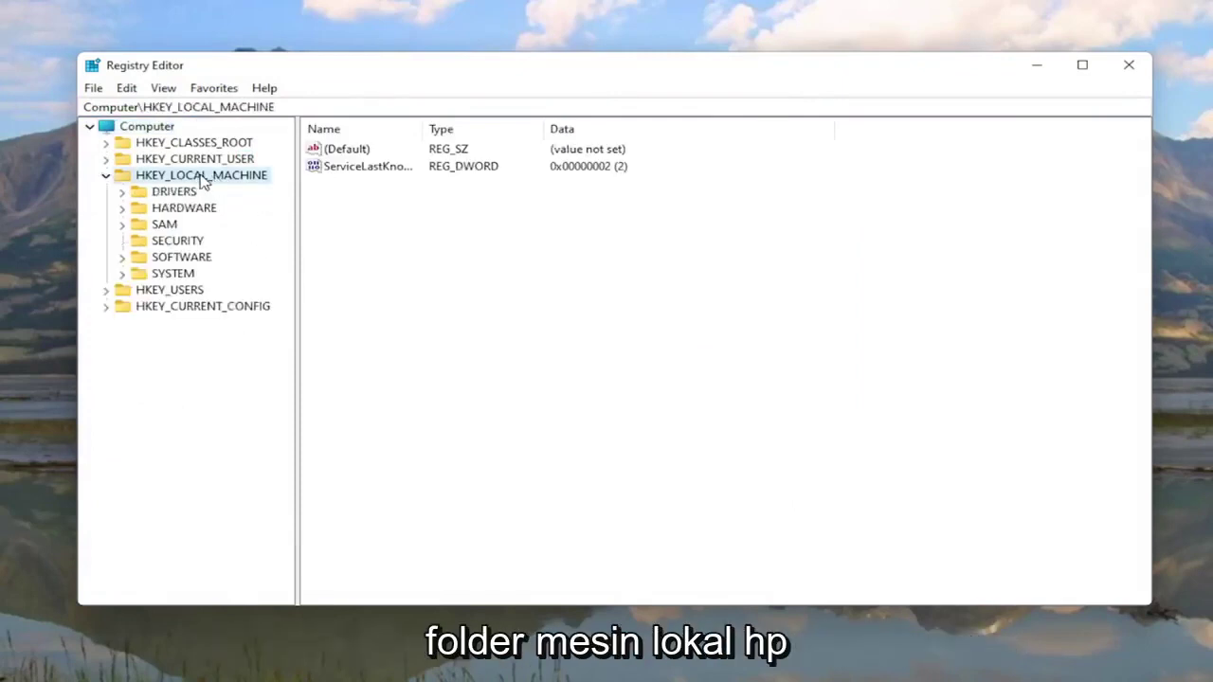
{"action": "left_click", "coordinate": [154, 275]}
{"action": "double_click", "coordinate": [154, 275]}
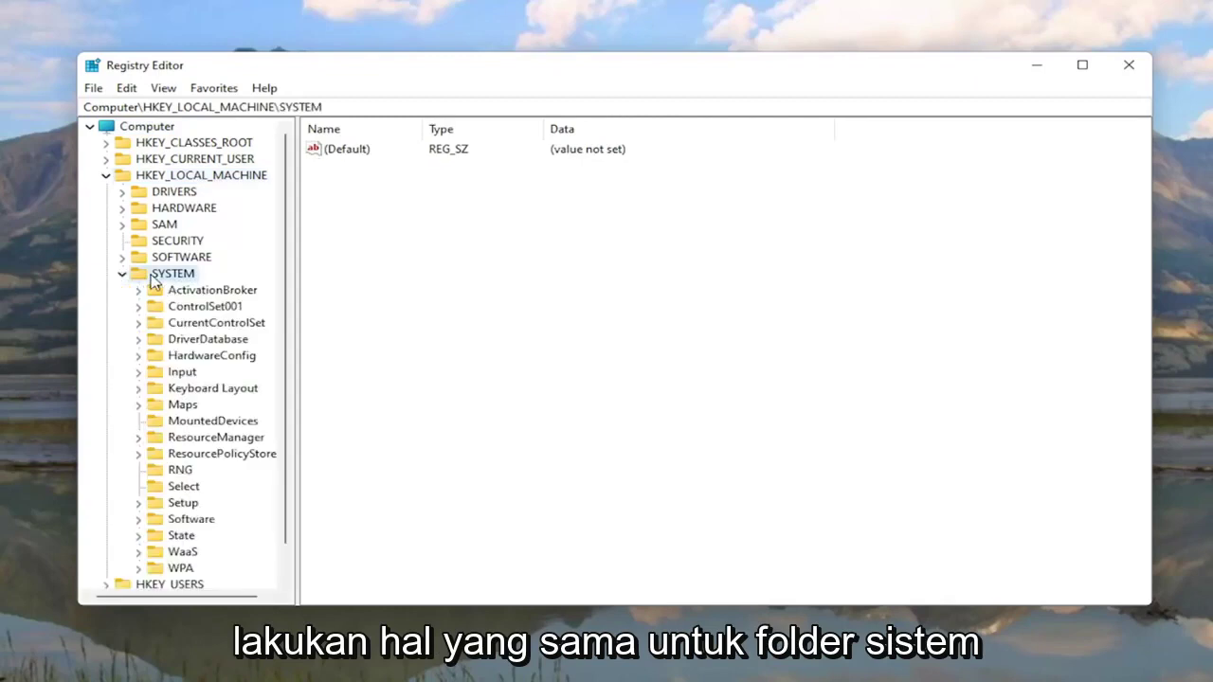
{"action": "left_click", "coordinate": [205, 308]}
{"action": "double_click", "coordinate": [207, 309]}
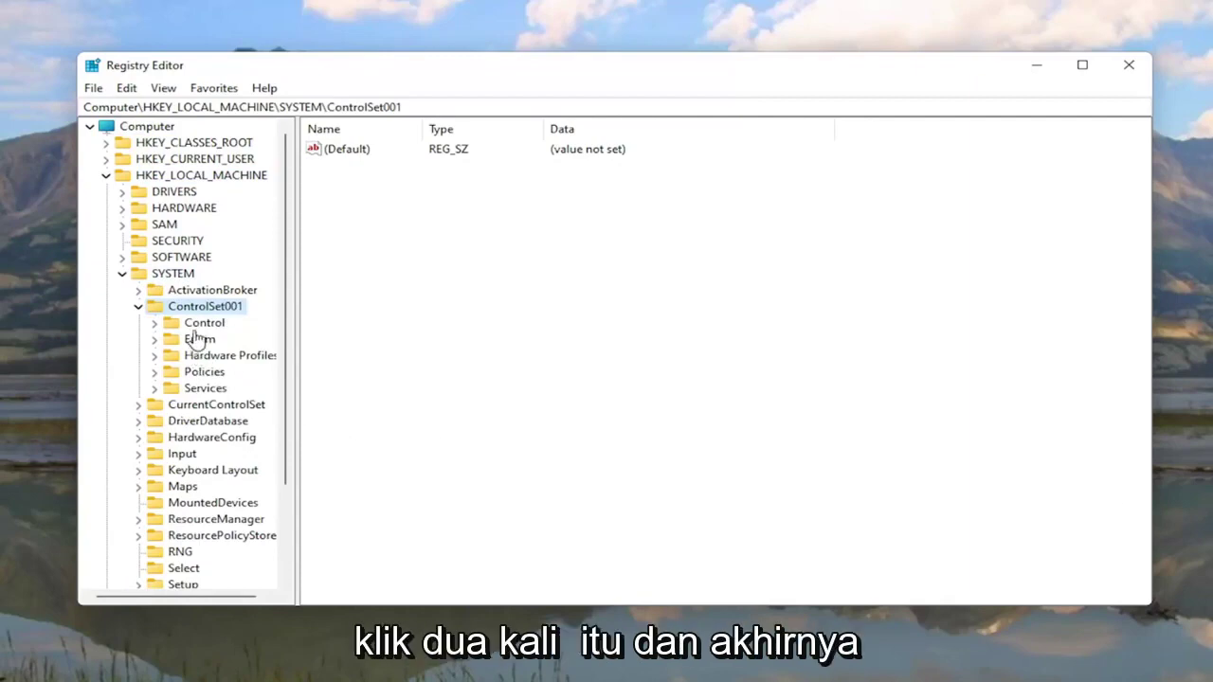
{"action": "left_click", "coordinate": [198, 390]}
{"action": "double_click", "coordinate": [197, 389]}
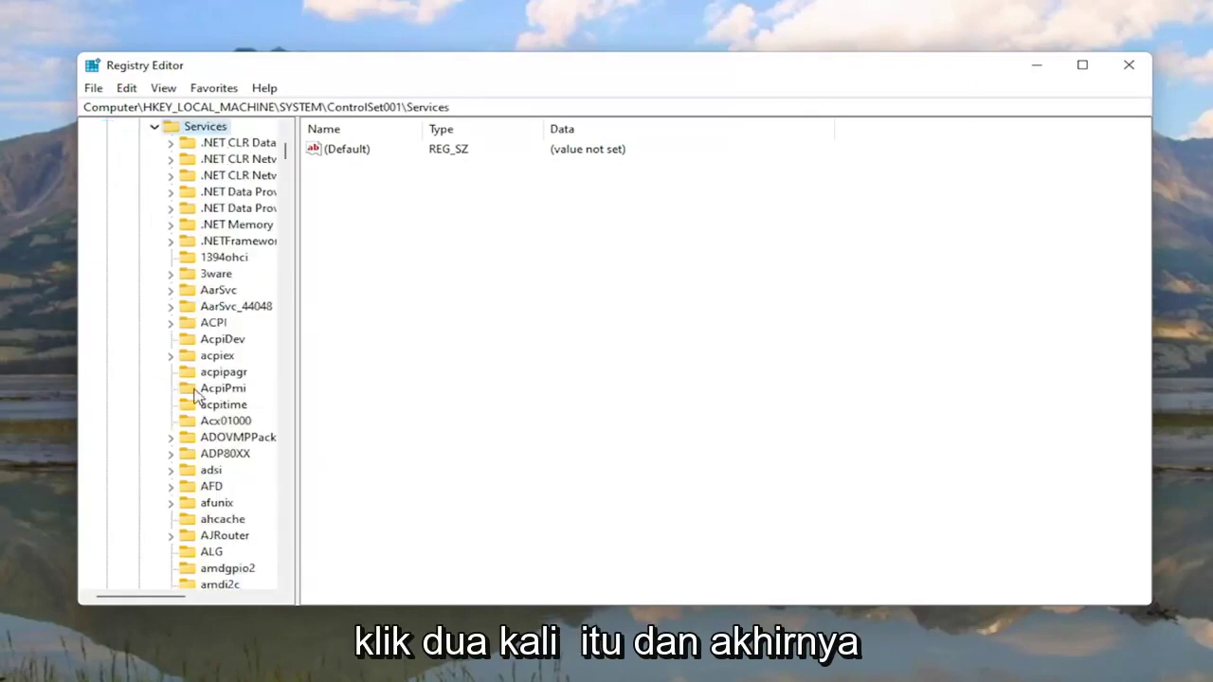
- Open the Ndu key under Services and select its Start value
{"action": "scroll", "coordinate": [197, 396], "scroll_direction": "down", "scroll_amount": 20}
{"action": "scroll", "coordinate": [197, 396], "scroll_direction": "down", "scroll_amount": 20}
{"action": "scroll", "coordinate": [203, 398], "scroll_direction": "down", "scroll_amount": 20}
{"action": "scroll", "coordinate": [210, 459], "scroll_direction": "down", "scroll_amount": 20}
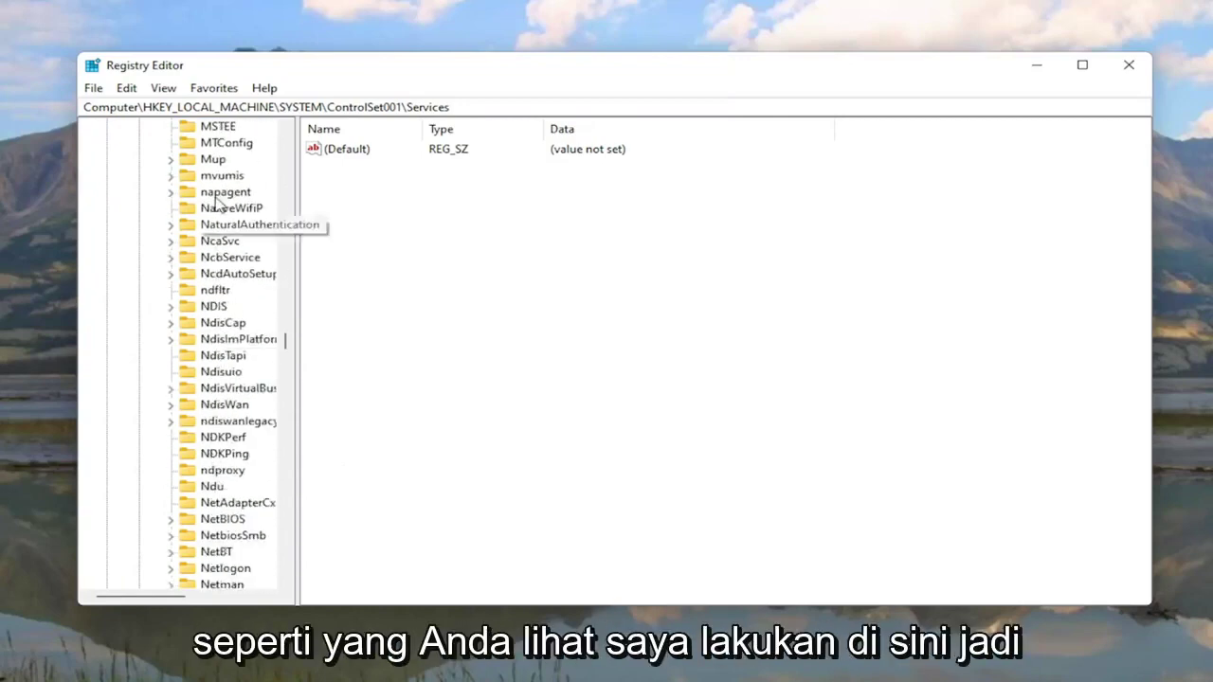
{"action": "left_click", "coordinate": [212, 488]}
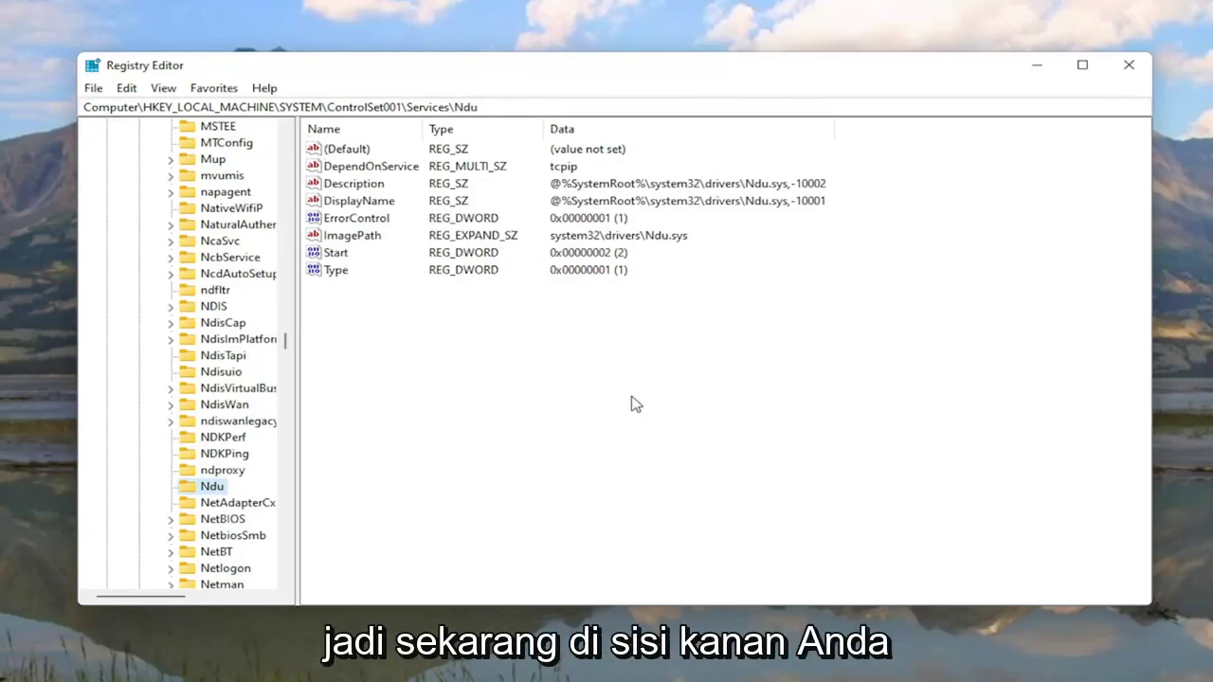
{"action": "left_click", "coordinate": [332, 254]}
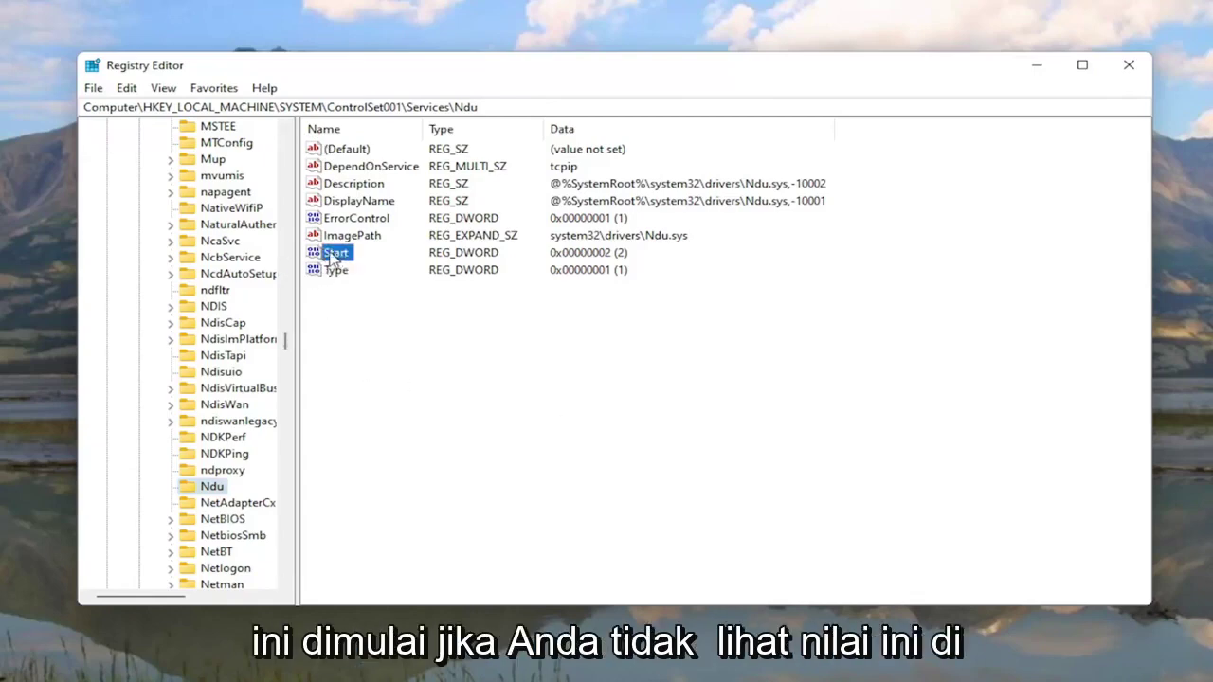
{"action": "right_click", "coordinate": [380, 330]}
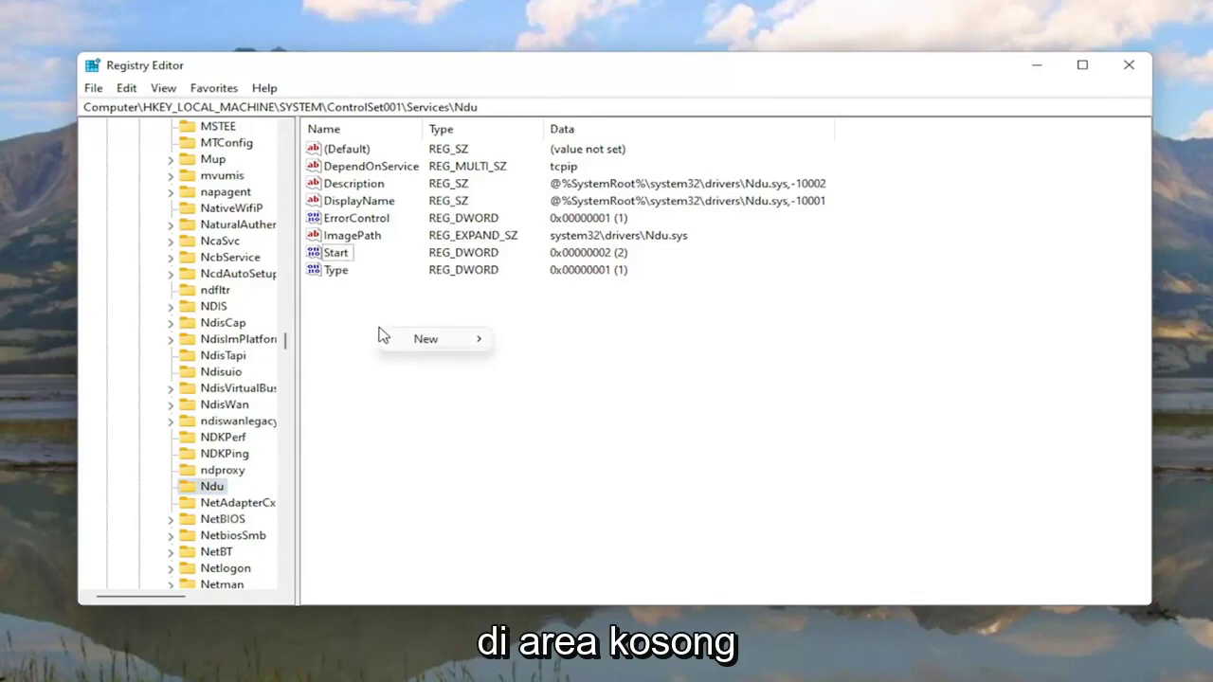
{"action": "mouse_move", "coordinate": [433, 341]}
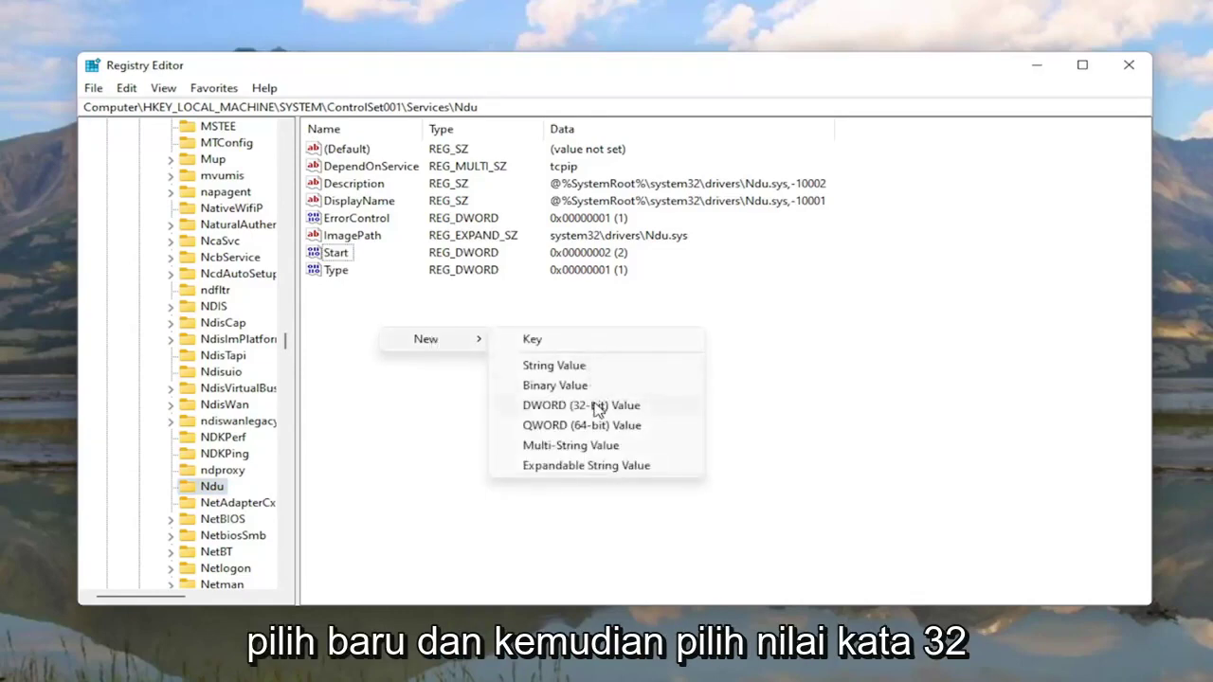
{"action": "left_click", "coordinate": [328, 364]}
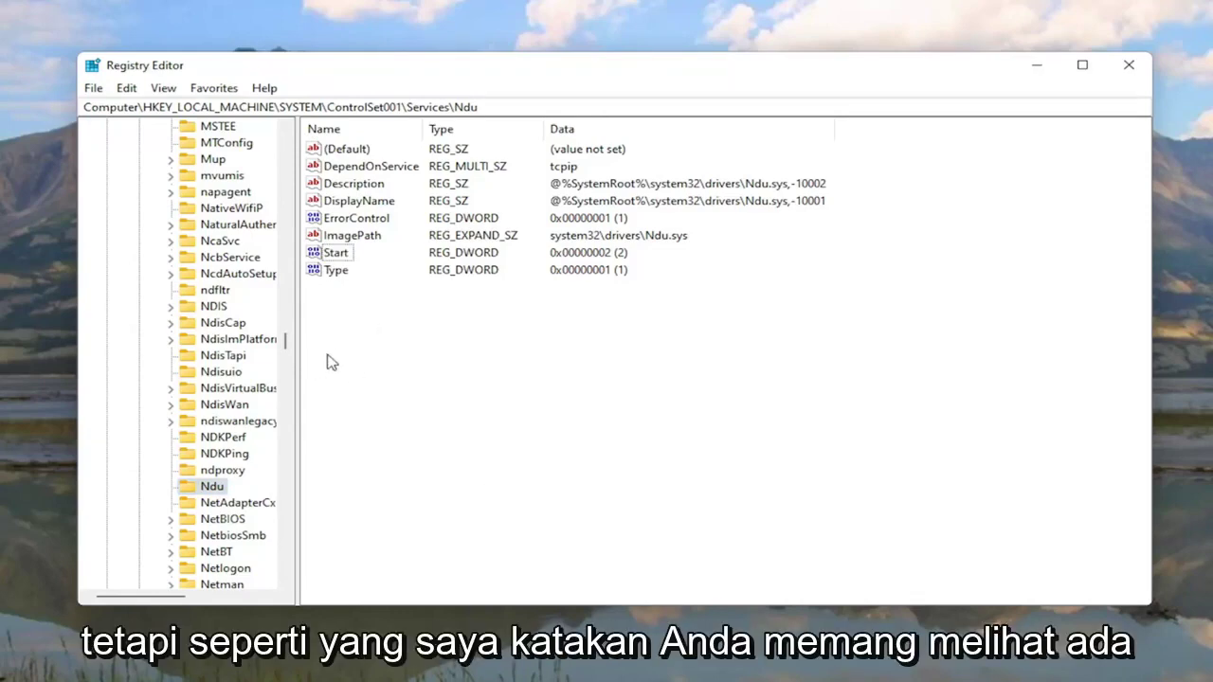
- Set the value data of the Ndu key's Start DWORD to 4 in hexadecimal base
{"action": "double_click", "coordinate": [337, 253]}
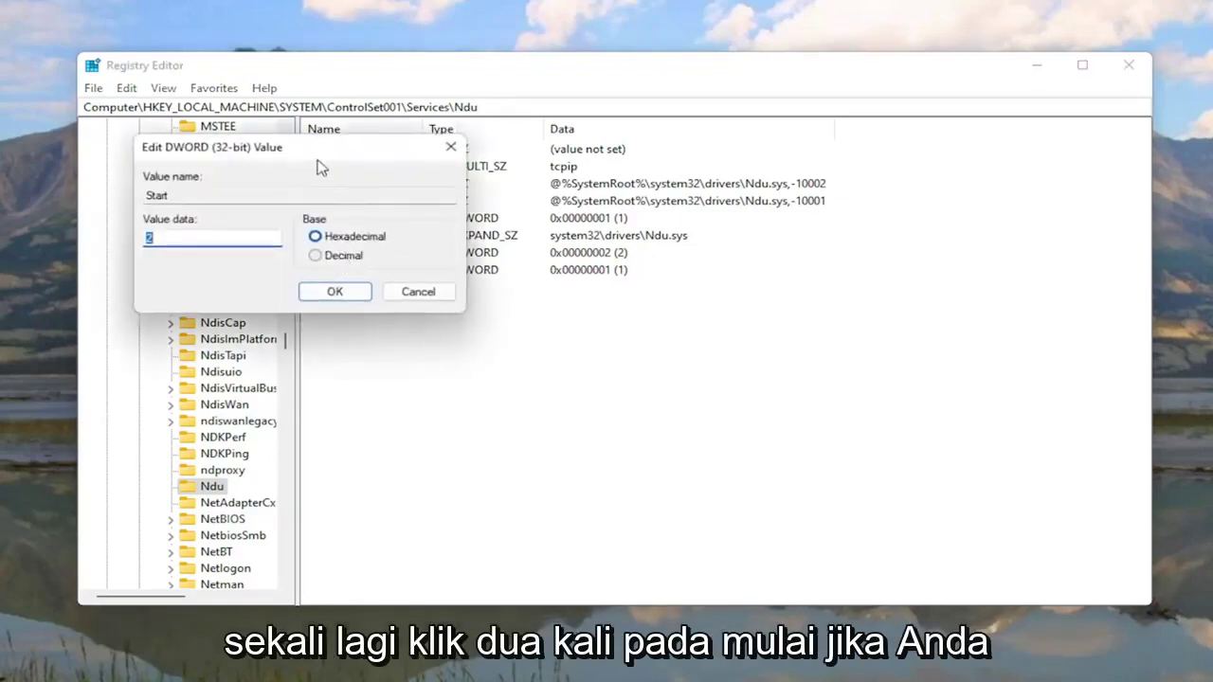
{"action": "left_click_drag", "start_coordinate": [323, 163], "coordinate": [614, 235]}
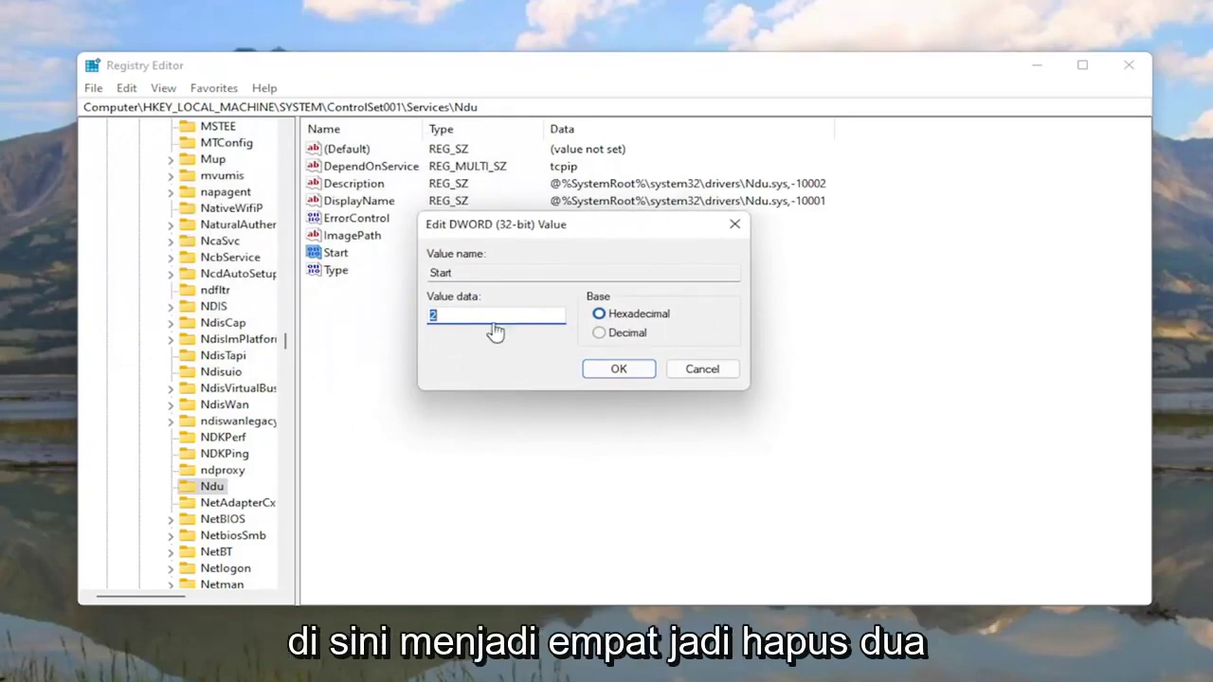
{"action": "type", "text": "4"}
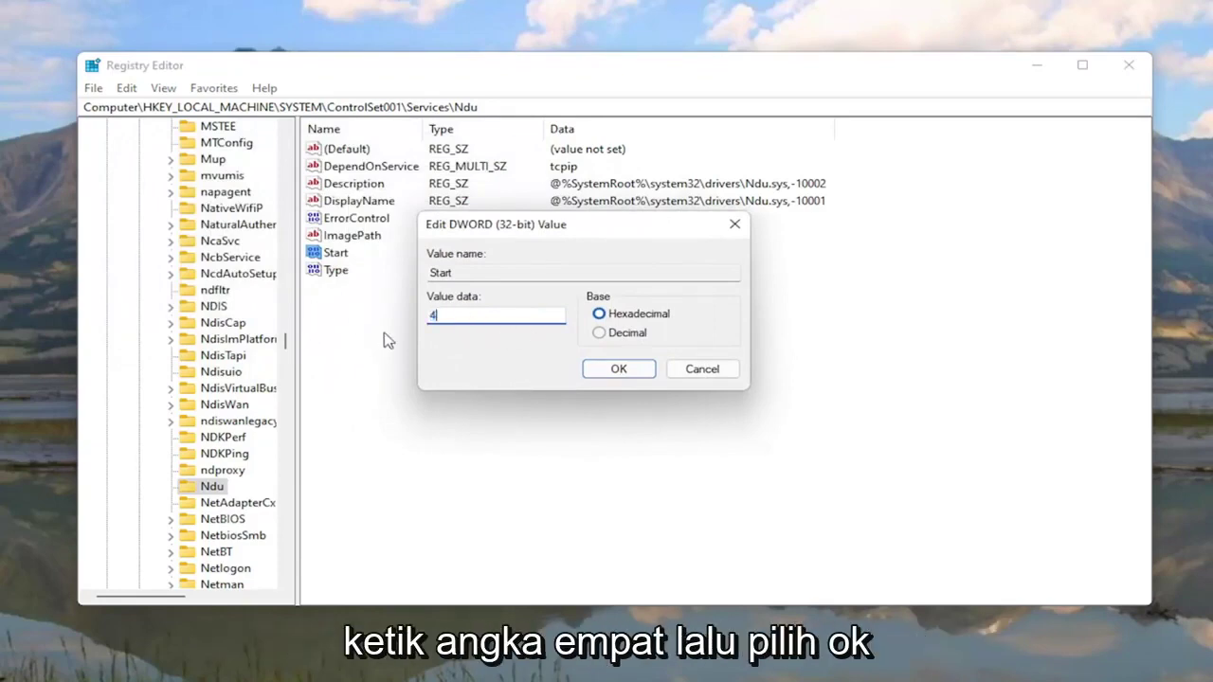
{"action": "left_click", "coordinate": [620, 371]}
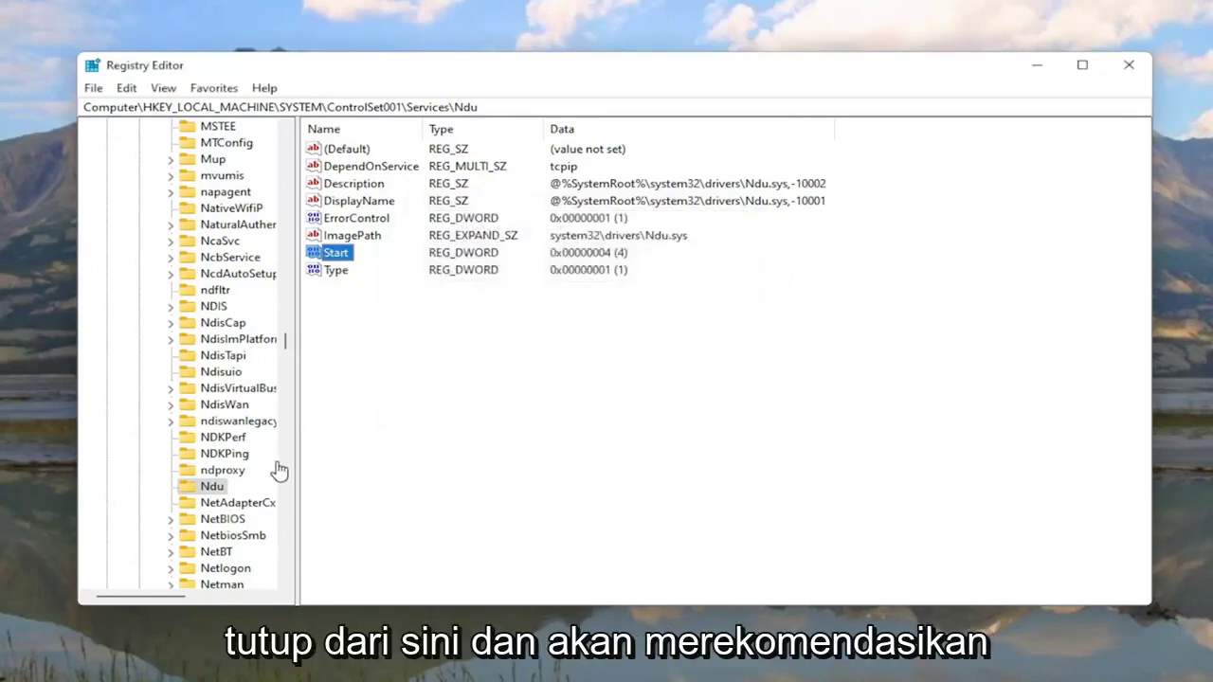
- Collapse the expanded registry branches back to HKEY_LOCAL_MACHINE and close the Registry Editor
{"action": "left_click_drag", "start_coordinate": [287, 338], "coordinate": [284, 138]}
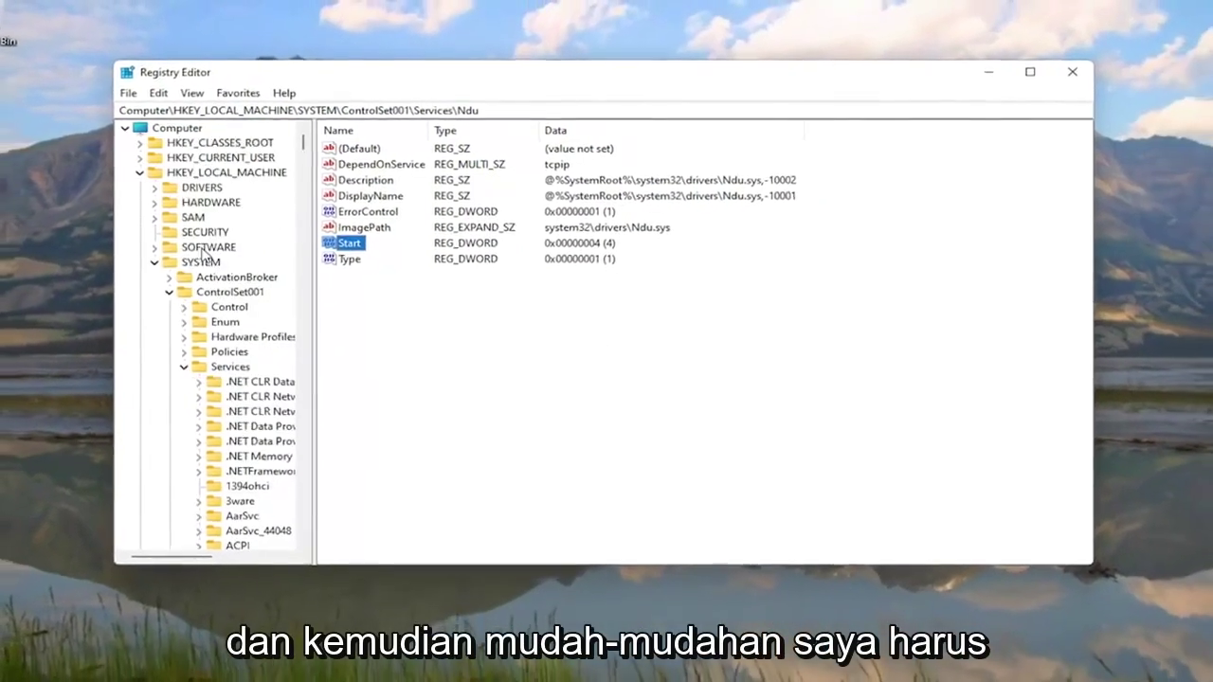
{"action": "left_click", "coordinate": [184, 367]}
{"action": "left_click", "coordinate": [169, 291]}
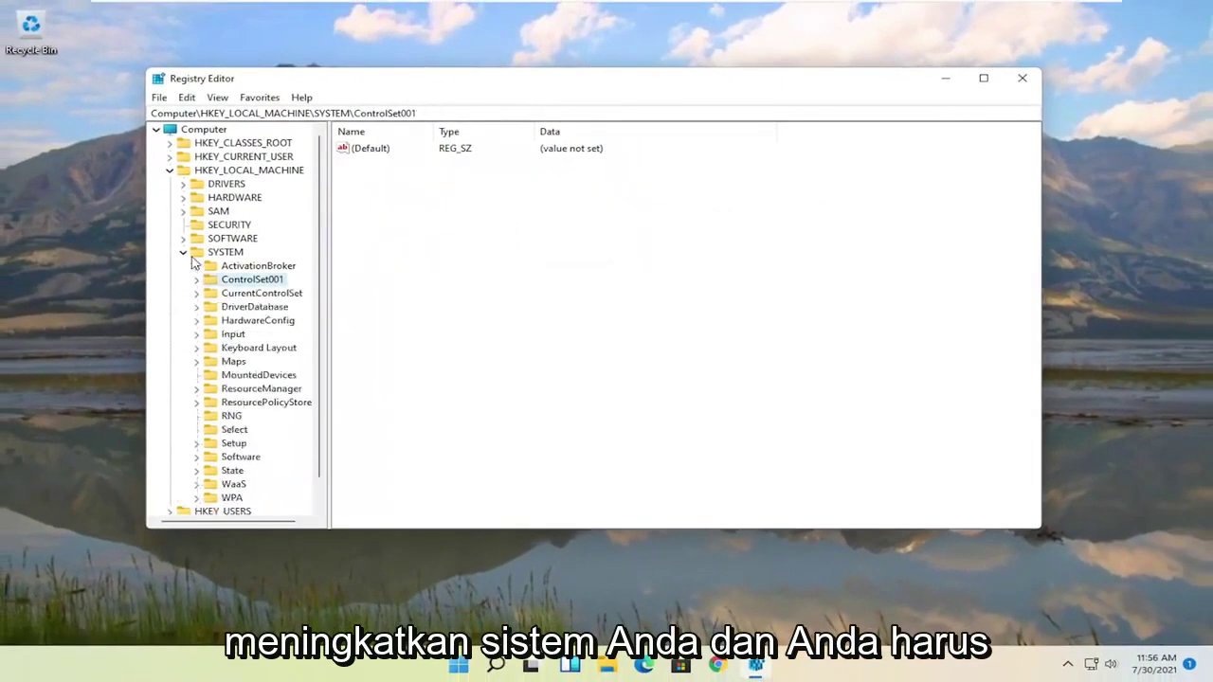
{"action": "left_click", "coordinate": [155, 262]}
{"action": "left_click", "coordinate": [169, 170]}
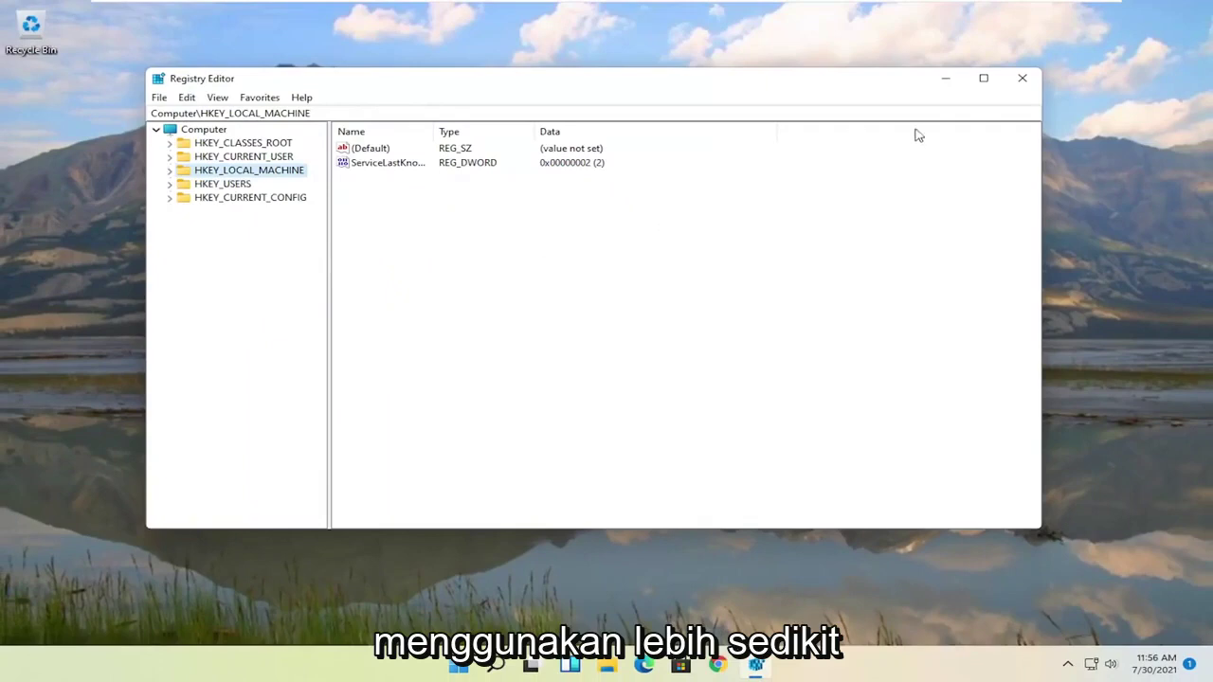
{"action": "left_click", "coordinate": [1023, 78]}
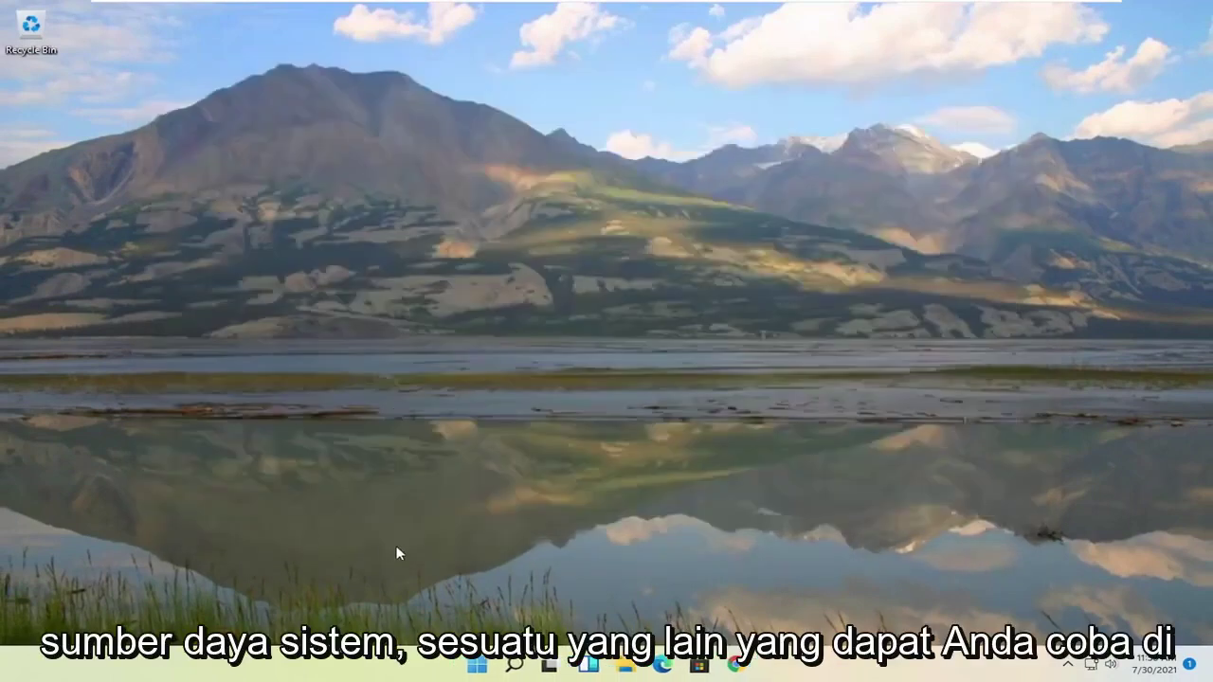
- Search Windows for "services" and open the Services app
{"action": "left_click", "coordinate": [512, 666]}
{"action": "type", "text": "services"}
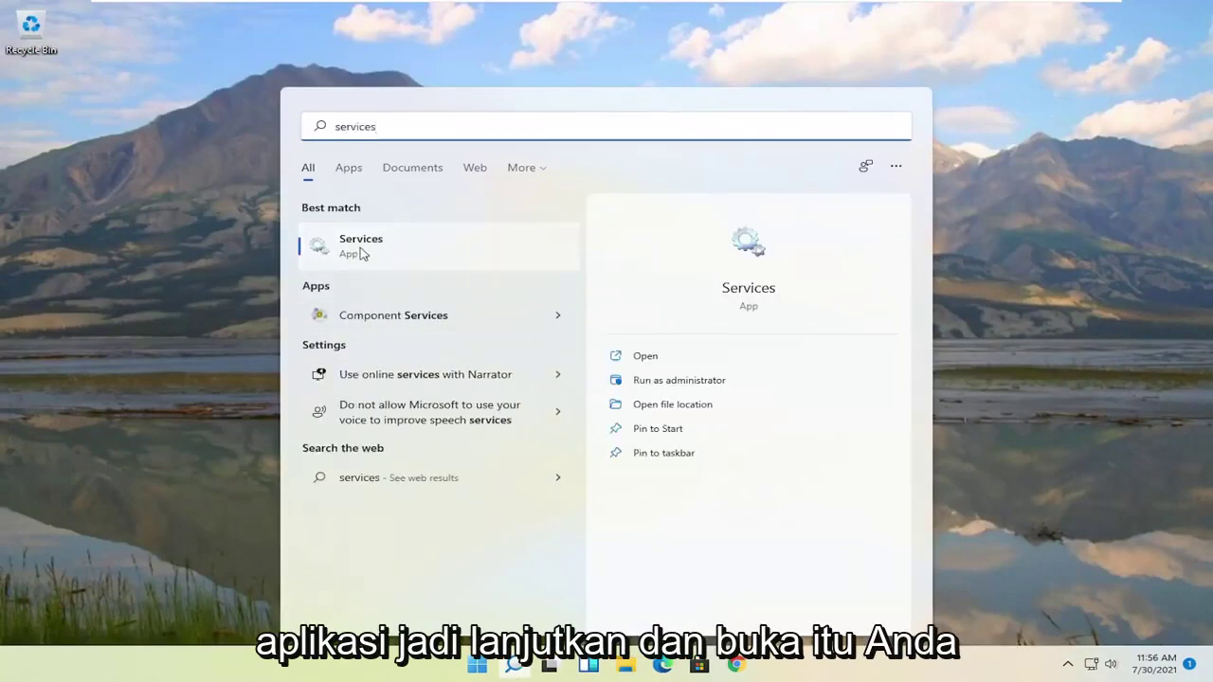
{"action": "left_click", "coordinate": [364, 252]}
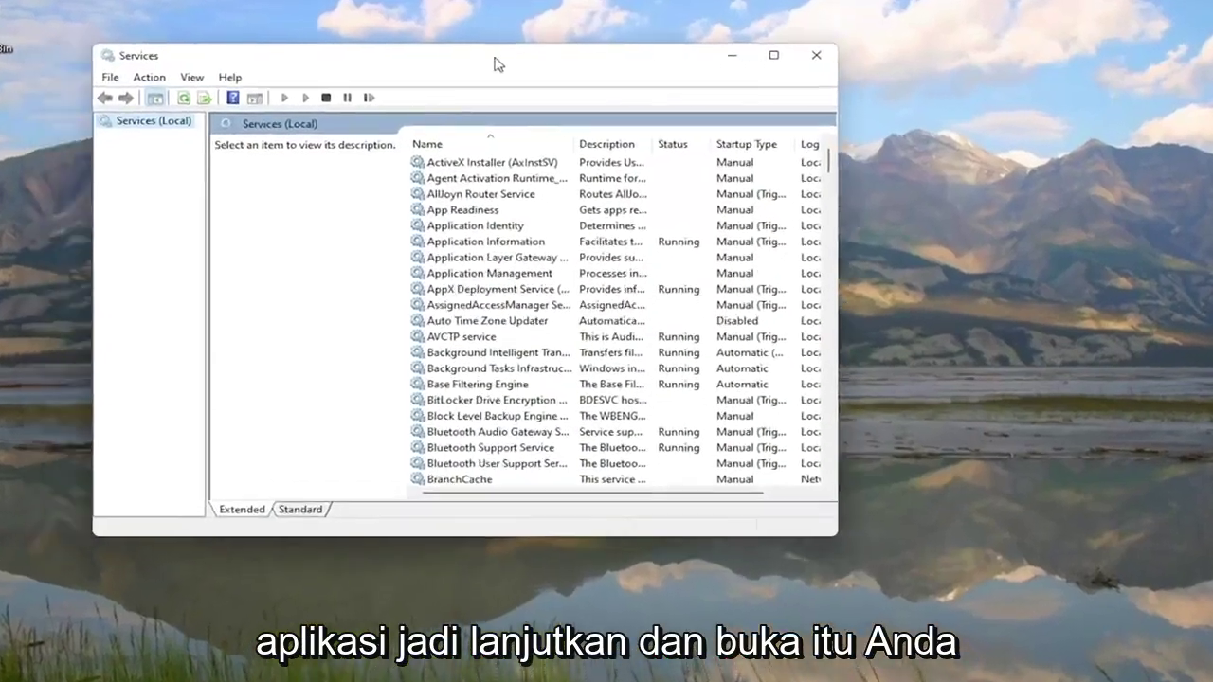
- Locate the SysMain service in the list of local services and open its properties
{"action": "scroll", "coordinate": [716, 359], "scroll_direction": "down", "scroll_amount": 20}
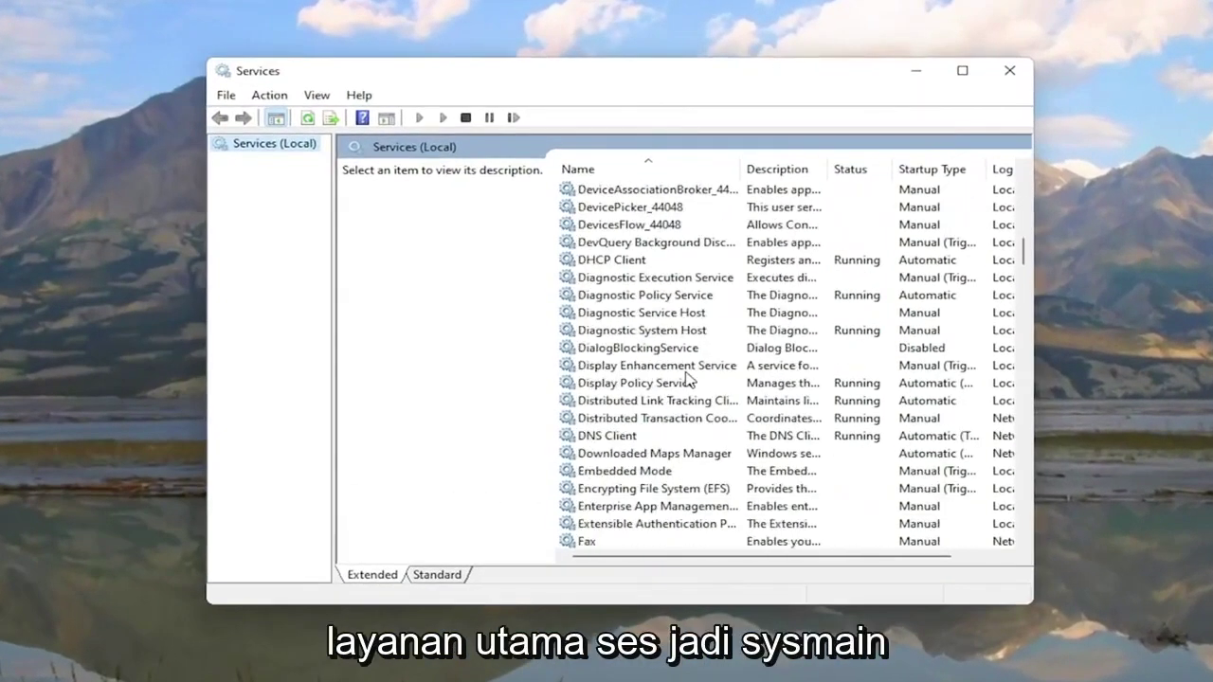
{"action": "scroll", "coordinate": [689, 380], "scroll_direction": "down", "scroll_amount": 20}
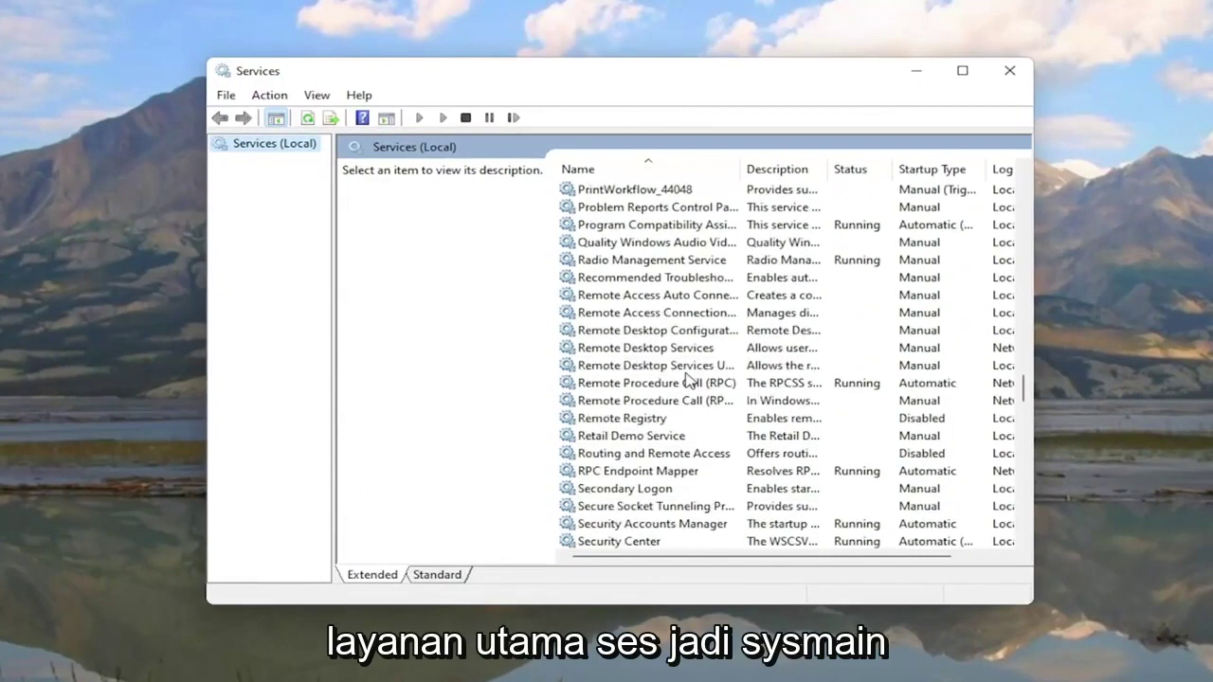
{"action": "scroll", "coordinate": [689, 380], "scroll_direction": "down", "scroll_amount": 3}
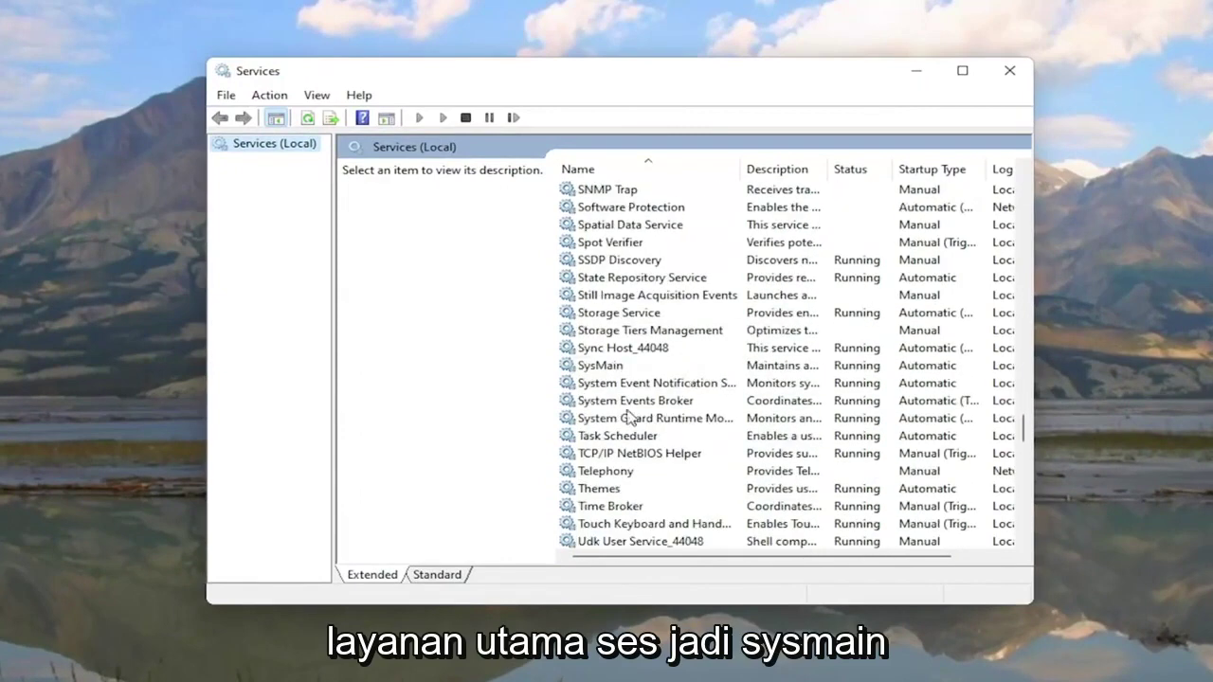
{"action": "left_click", "coordinate": [588, 368]}
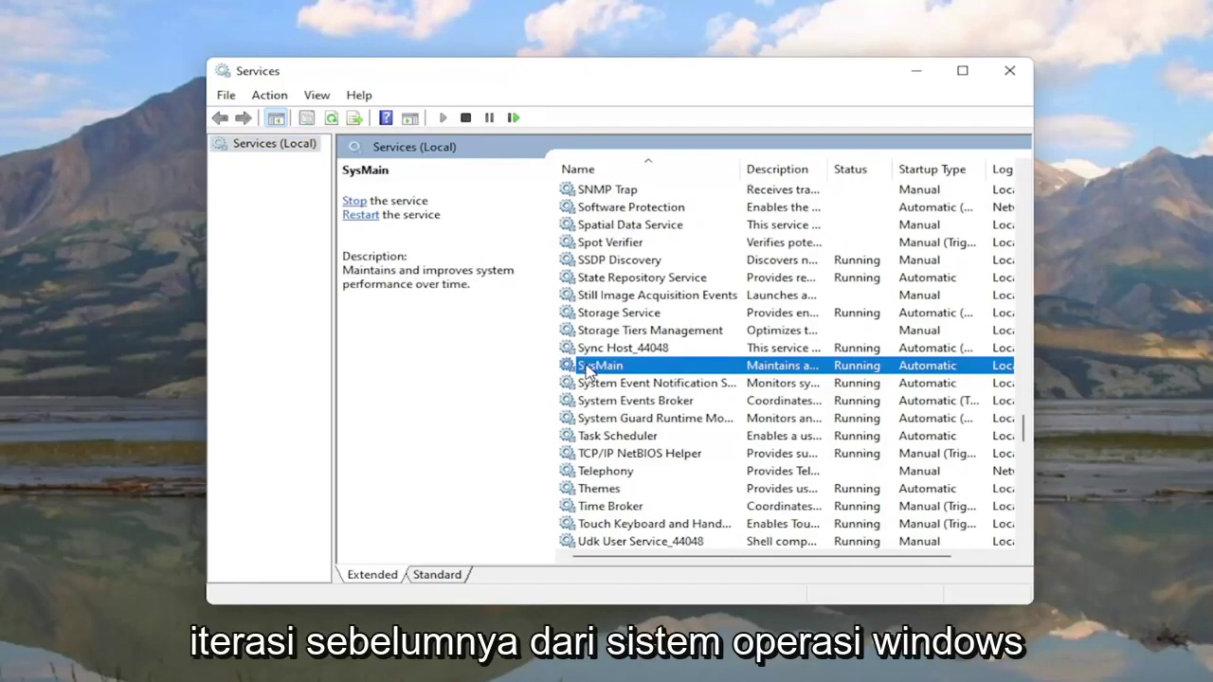
{"action": "double_click", "coordinate": [588, 367]}
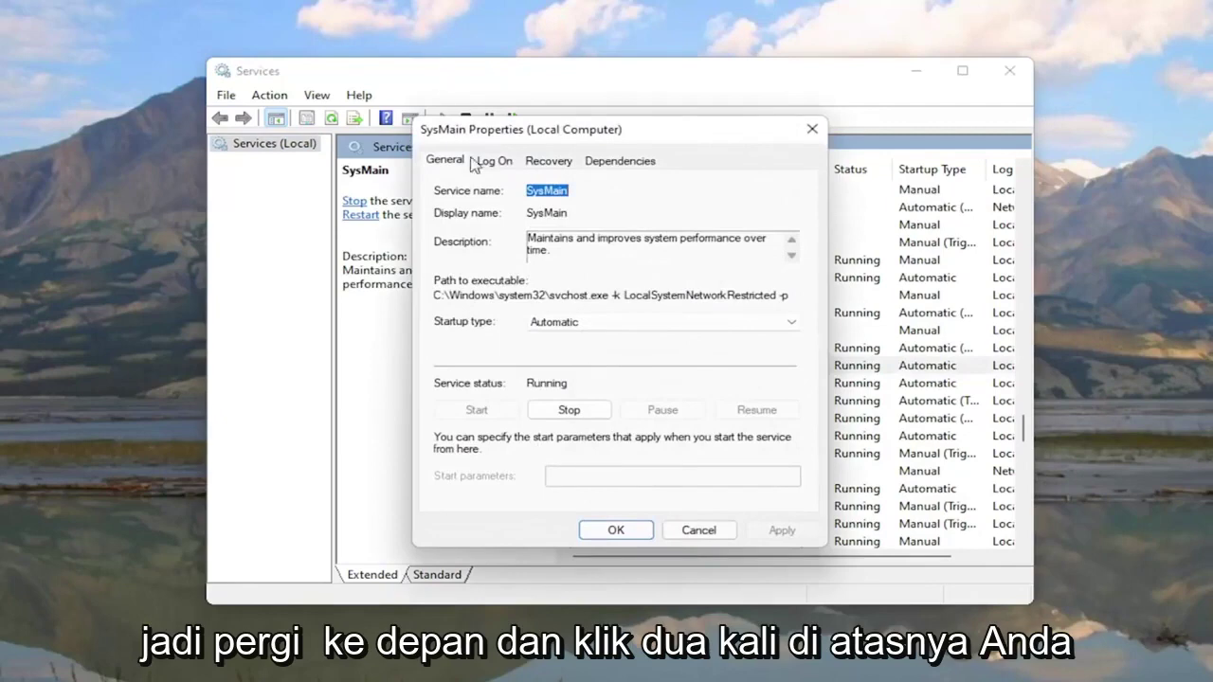
- Set SysMain's startup type to Disabled and stop the service, applying the changes and closing the Services window
{"action": "left_click", "coordinate": [559, 326]}
{"action": "left_click", "coordinate": [554, 375]}
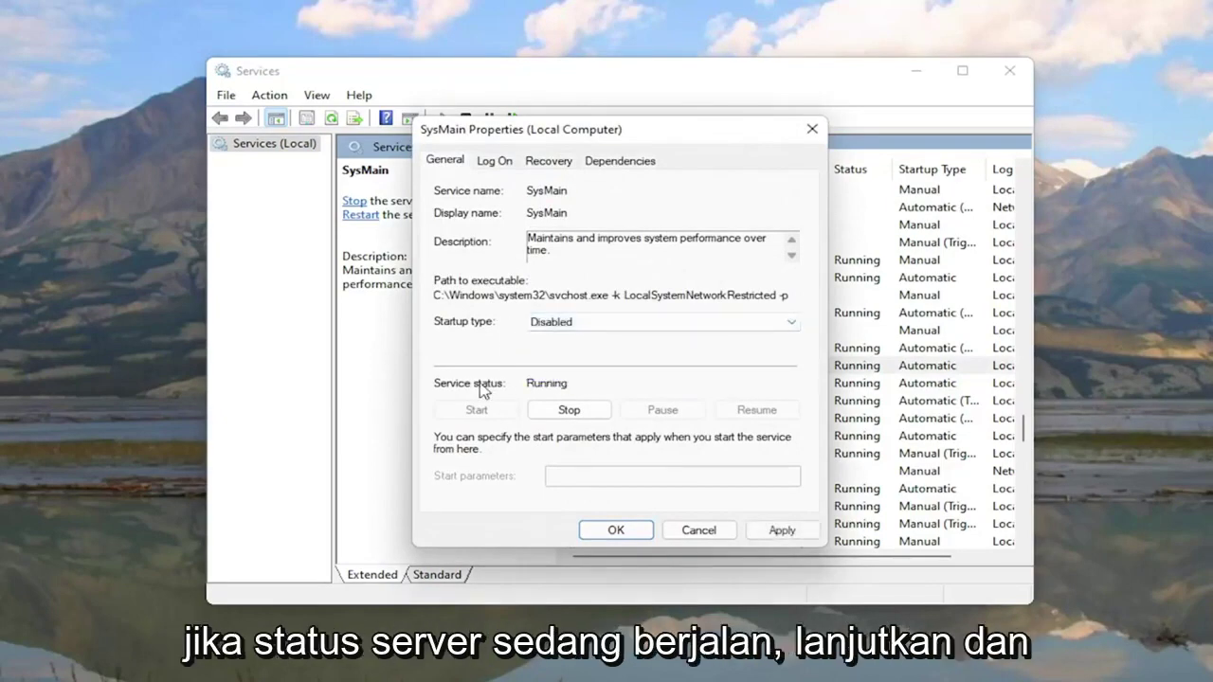
{"action": "left_click", "coordinate": [570, 410]}
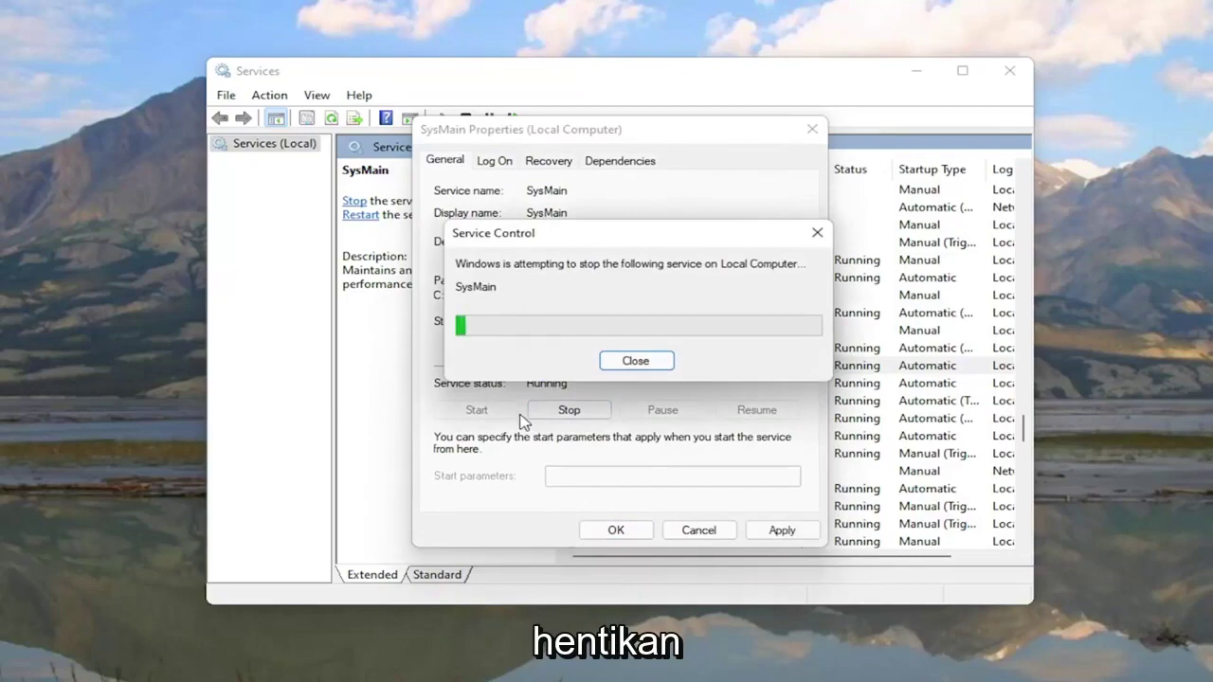
{"action": "left_click", "coordinate": [781, 530]}
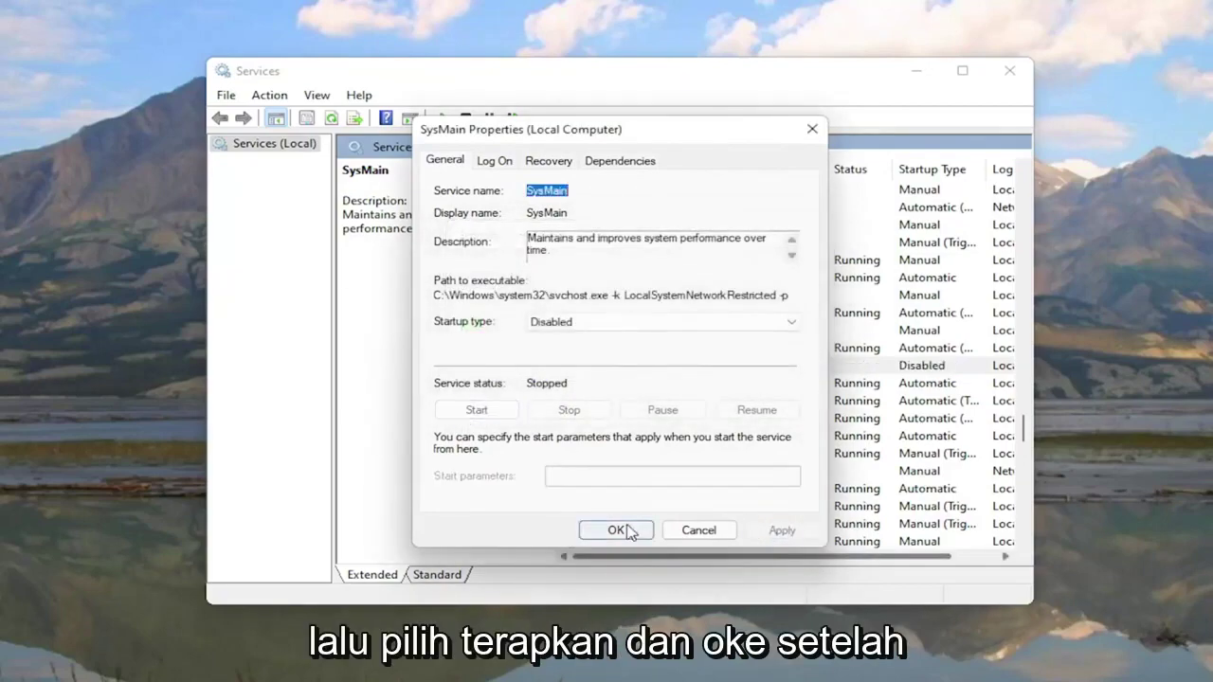
{"action": "left_click", "coordinate": [621, 529]}
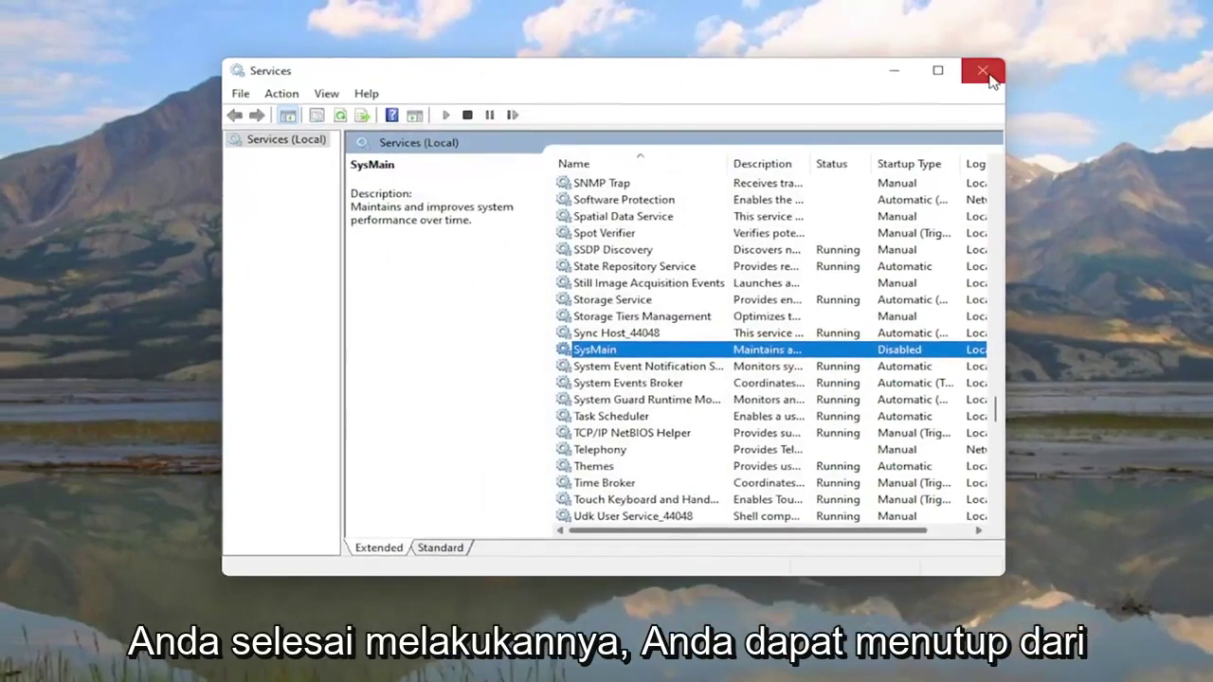
{"action": "left_click", "coordinate": [1010, 70]}
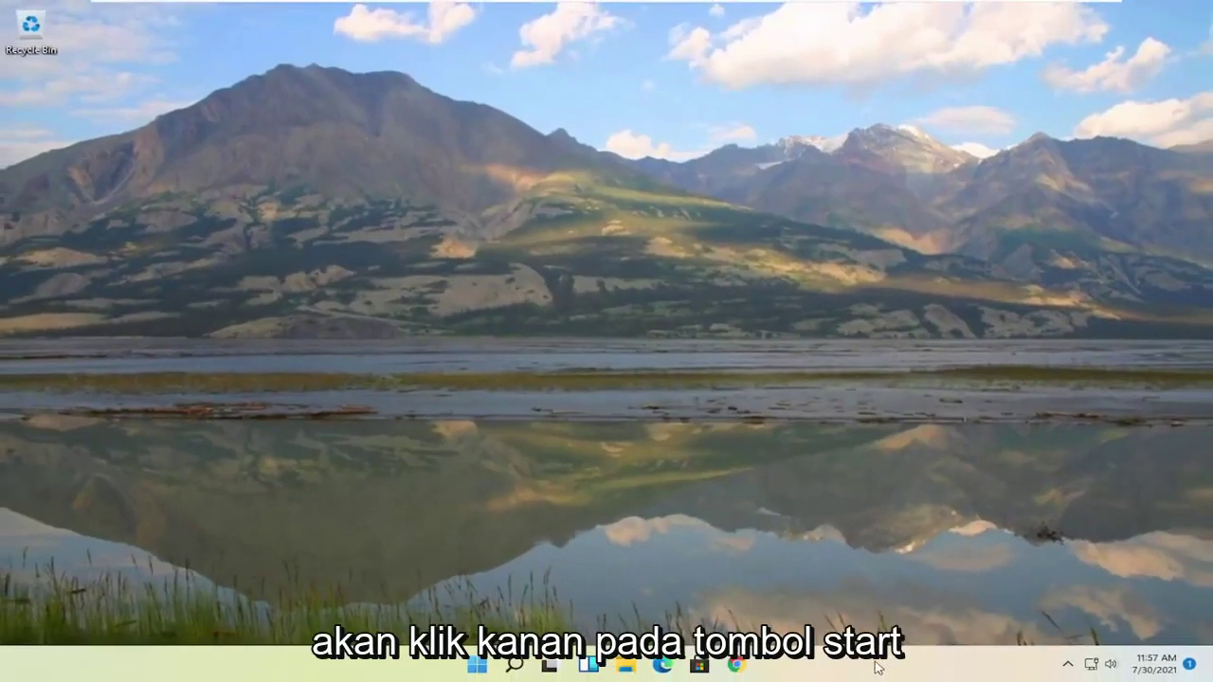
- Open Task Manager, review the status and startup impact of the startup apps, and close it
{"action": "right_click", "coordinate": [477, 665]}
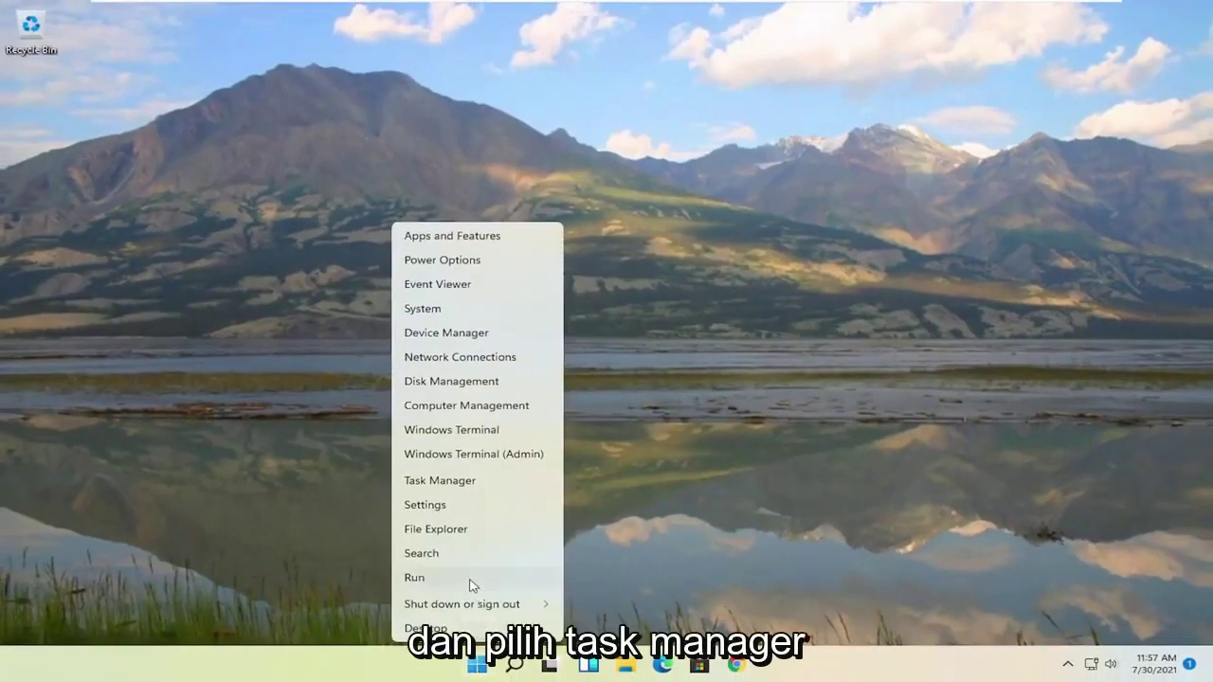
{"action": "left_click", "coordinate": [423, 482]}
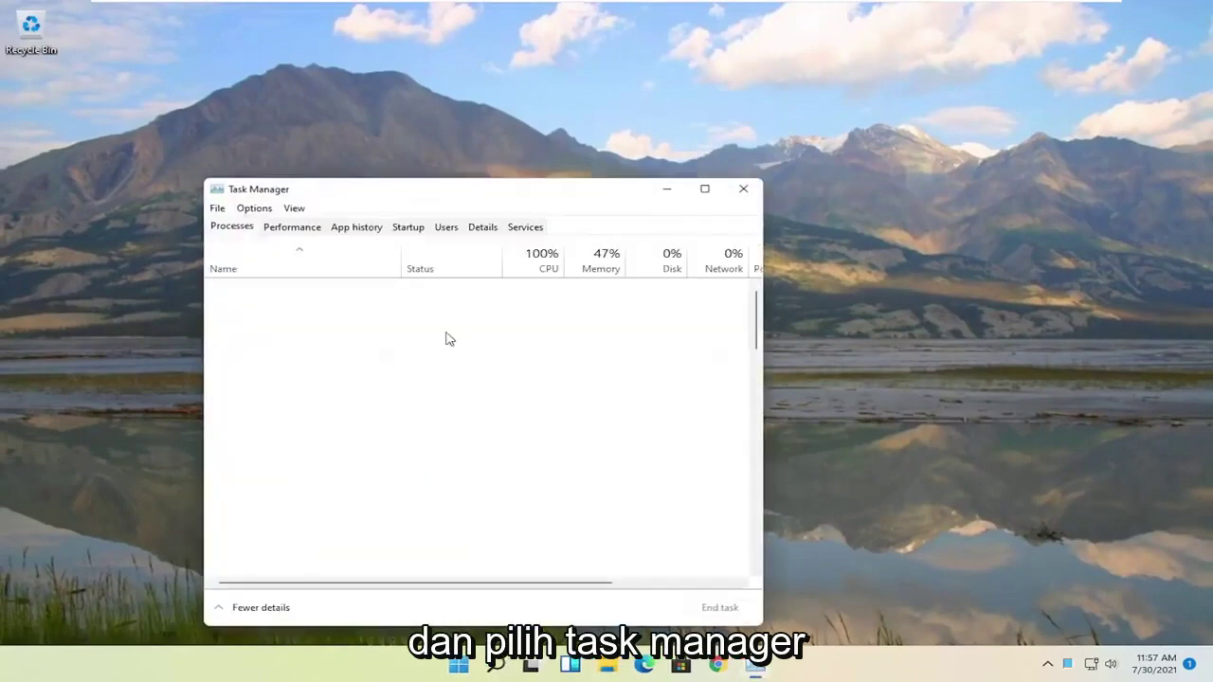
{"action": "left_click_drag", "start_coordinate": [477, 193], "coordinate": [618, 53]}
{"action": "left_click", "coordinate": [549, 91]}
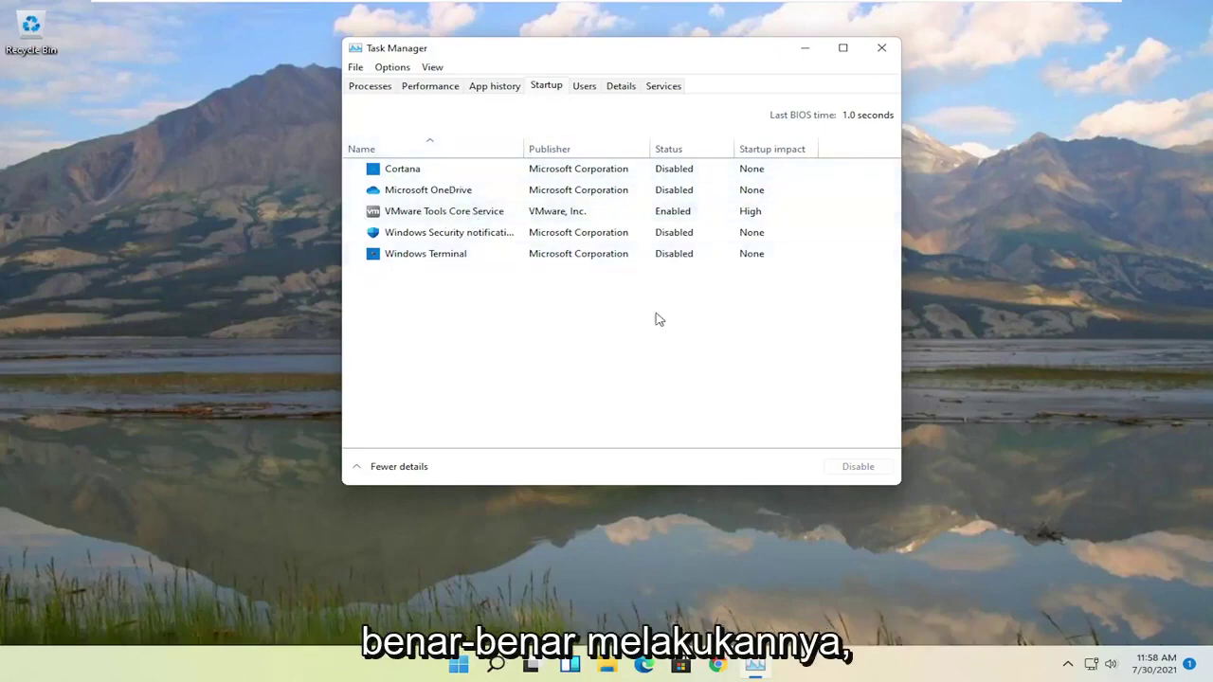
{"action": "left_click", "coordinate": [880, 48]}
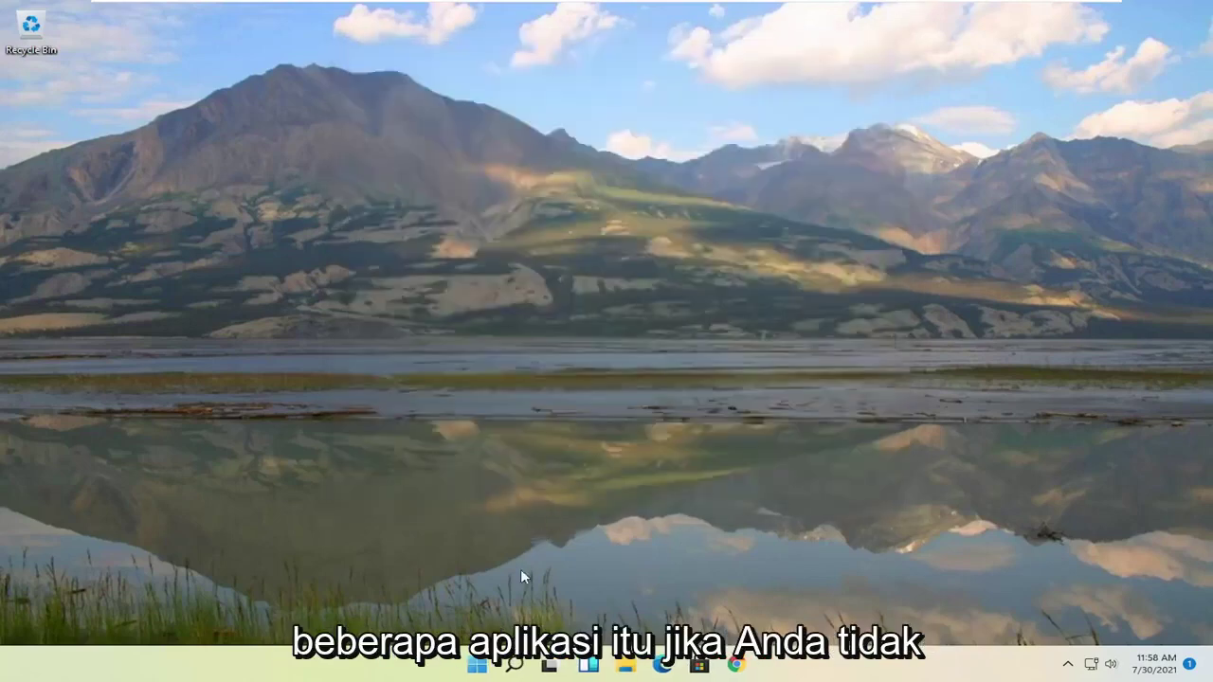
- Search Windows for "apps and features" and open the Apps & features settings
{"action": "left_click", "coordinate": [513, 664]}
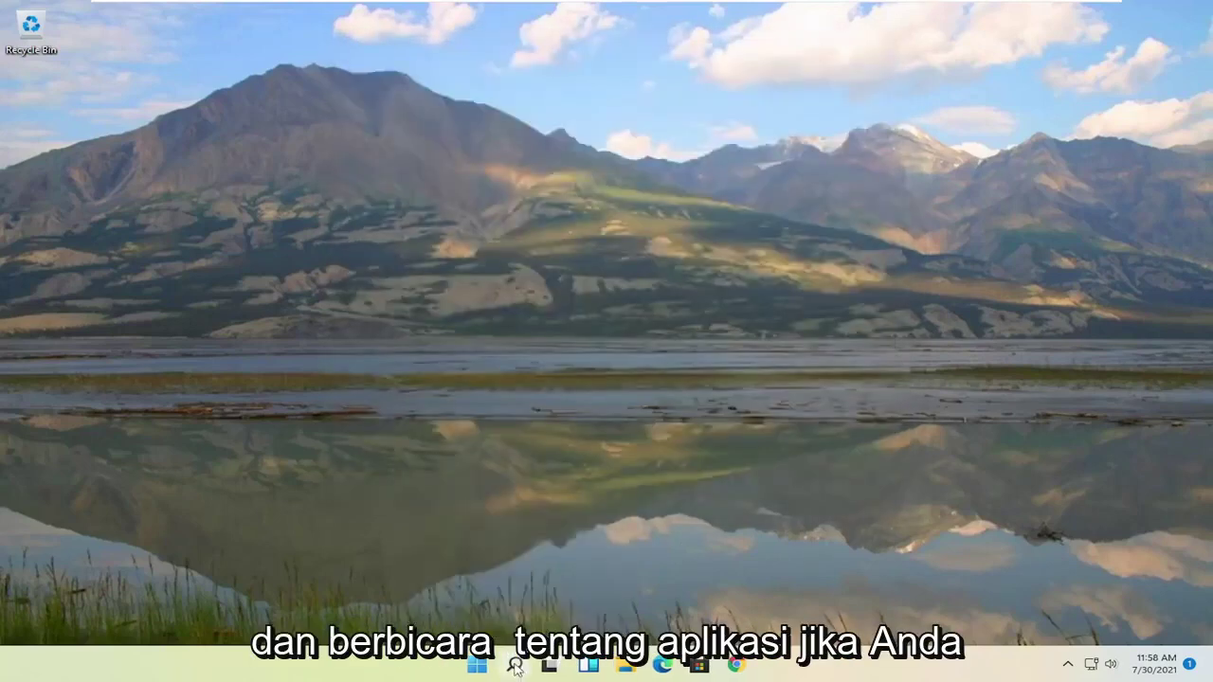
{"action": "type", "text": "a"}
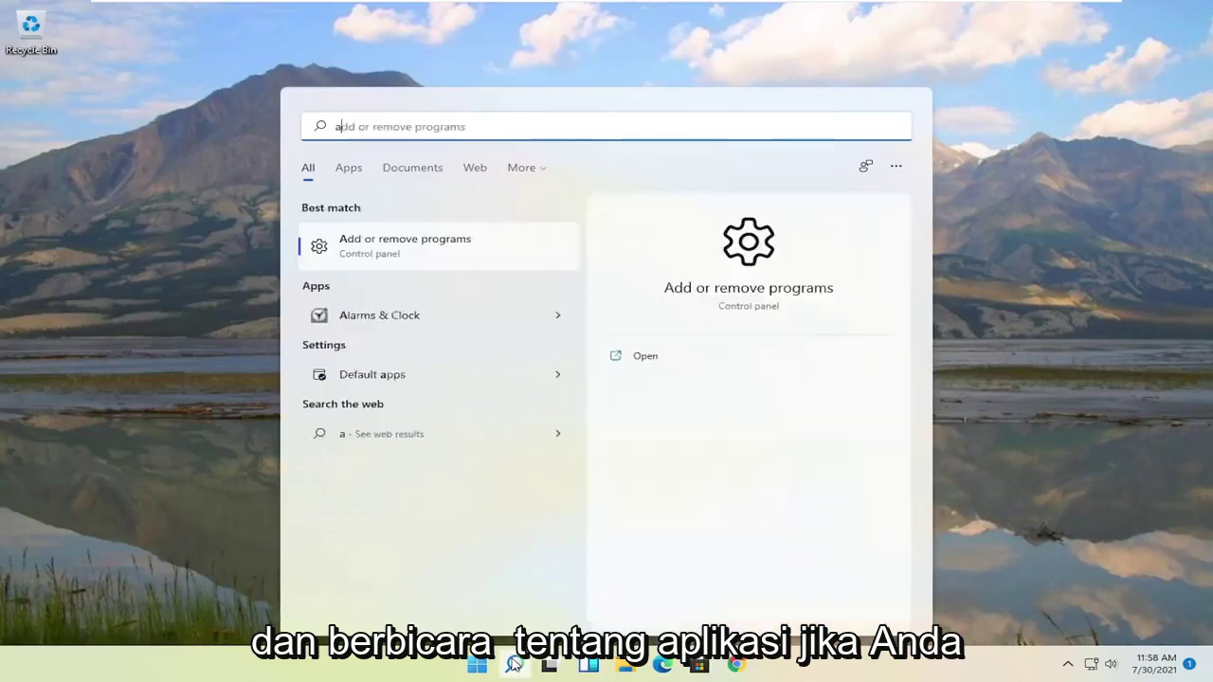
{"action": "type", "text": "pps an"}
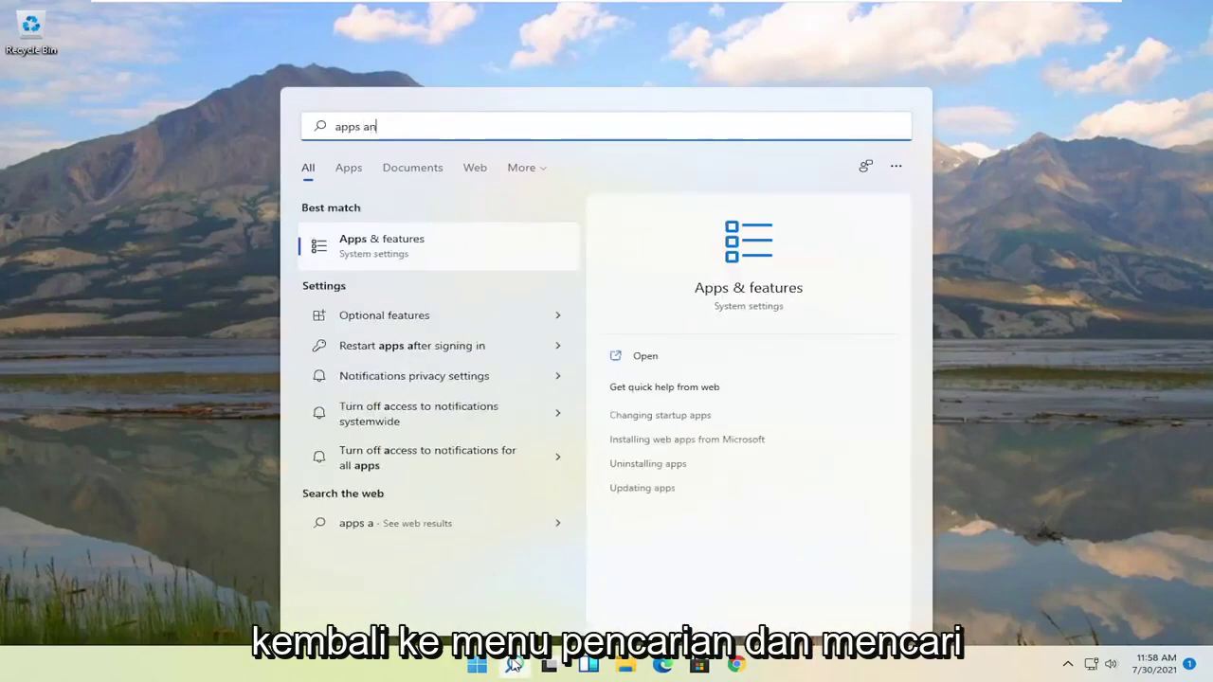
{"action": "type", "text": "d features"}
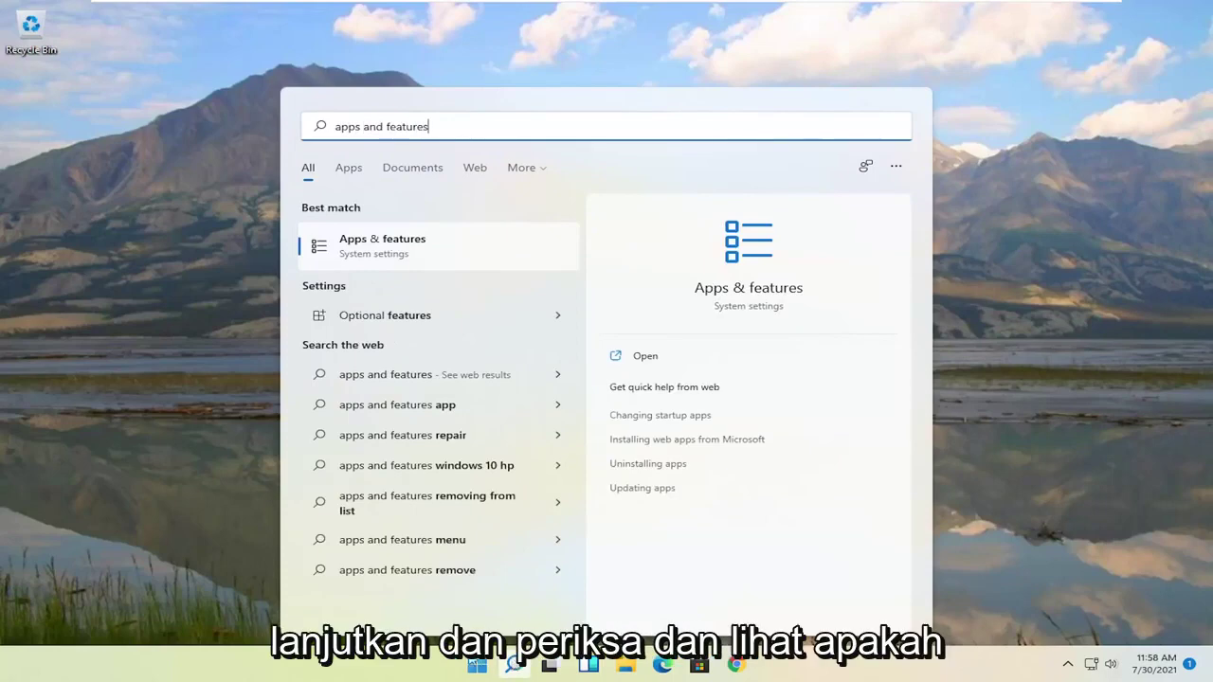
{"action": "left_click", "coordinate": [439, 239]}
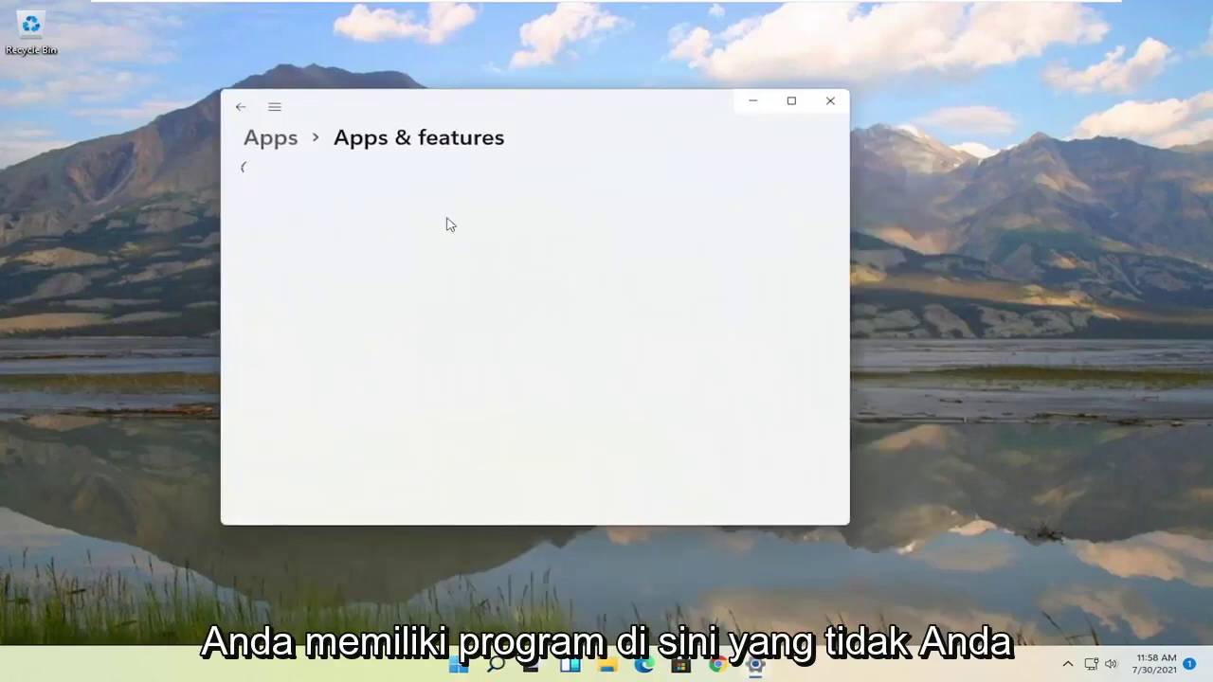
- Look through the installed apps, check the uninstall option for CCleaner without using it, and close Settings
{"action": "scroll", "coordinate": [685, 328], "scroll_direction": "down", "scroll_amount": 4}
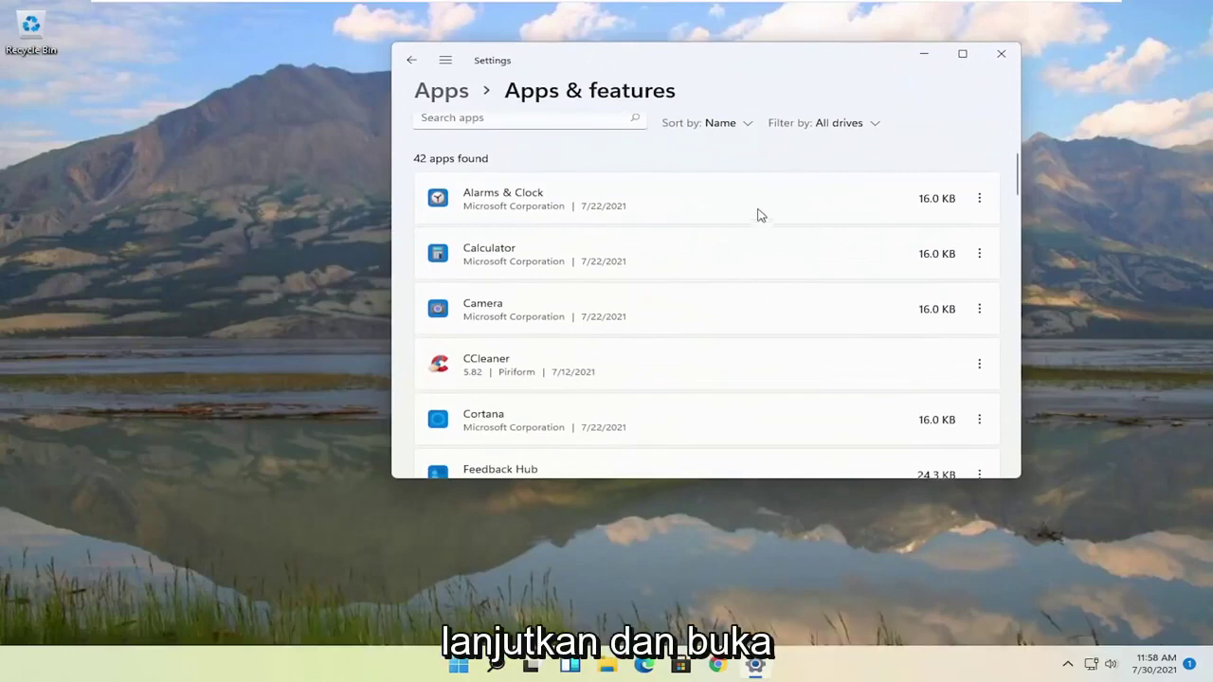
{"action": "left_click", "coordinate": [980, 200]}
{"action": "left_click", "coordinate": [635, 251]}
{"action": "scroll", "coordinate": [720, 340], "scroll_direction": "down", "scroll_amount": 1}
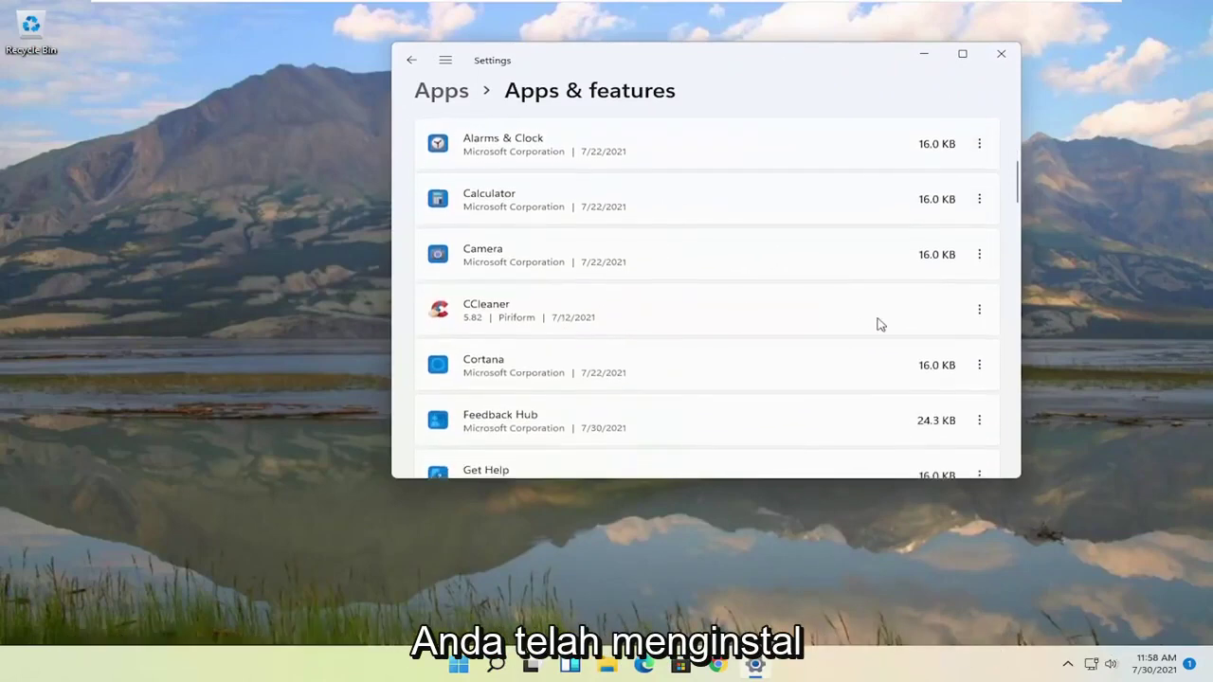
{"action": "left_click", "coordinate": [979, 309]}
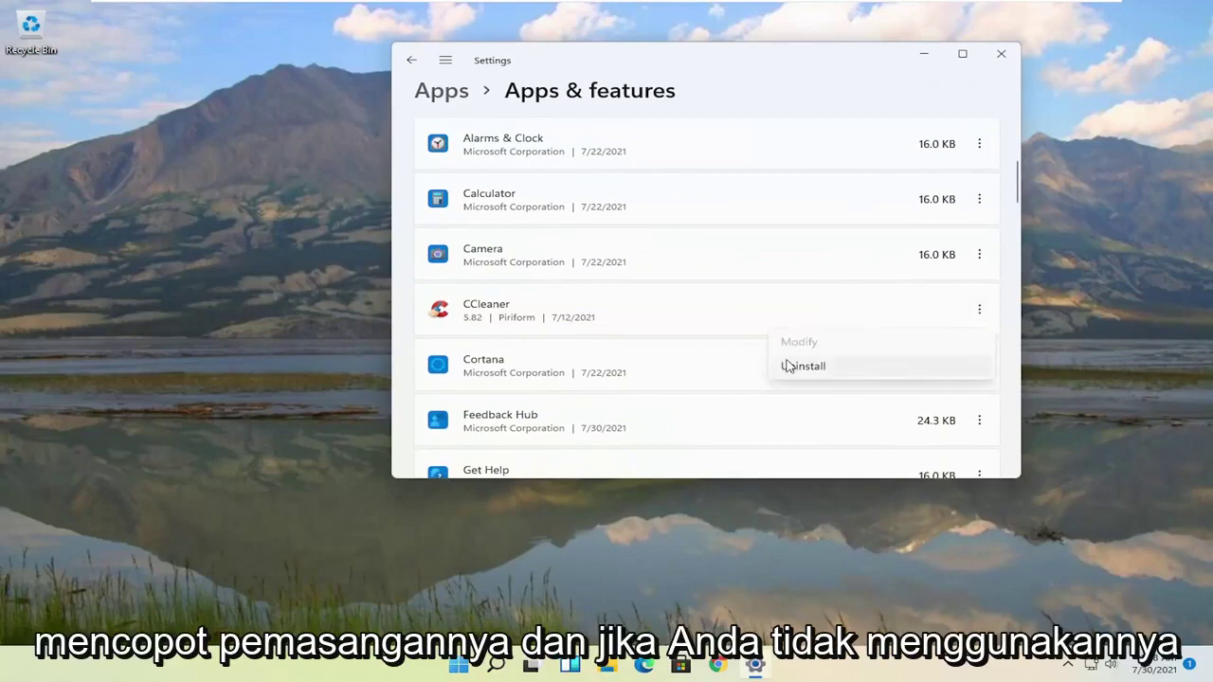
{"action": "left_click", "coordinate": [799, 65]}
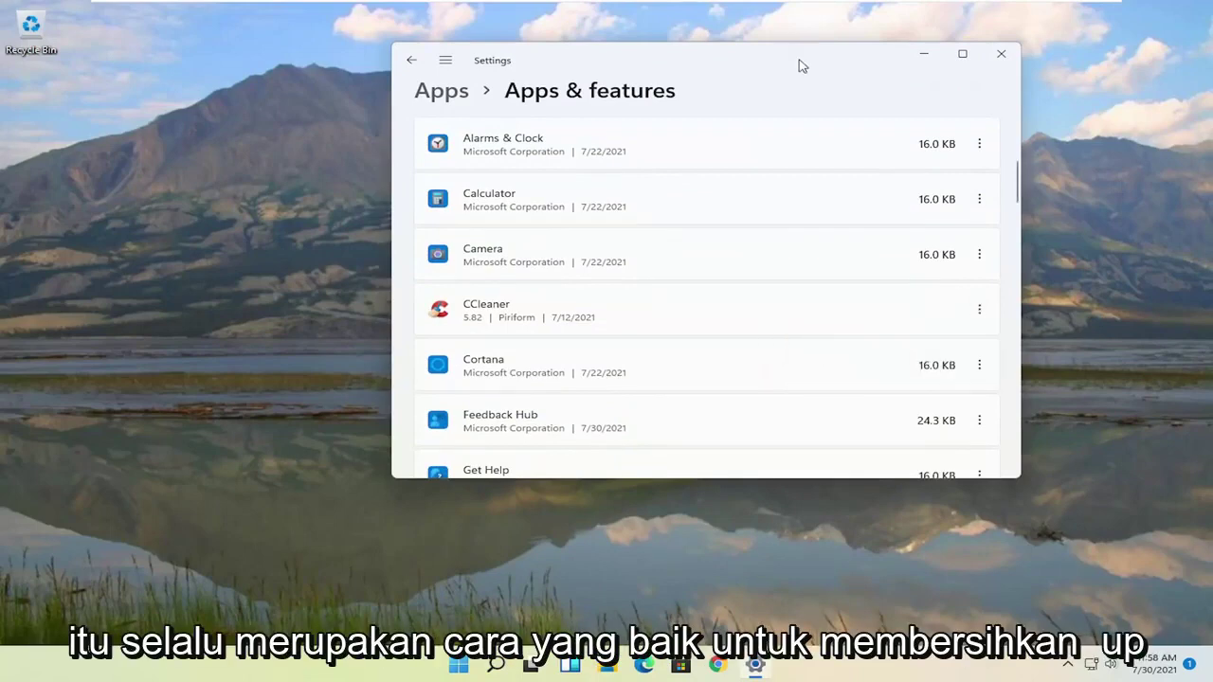
{"action": "left_click", "coordinate": [1001, 54]}
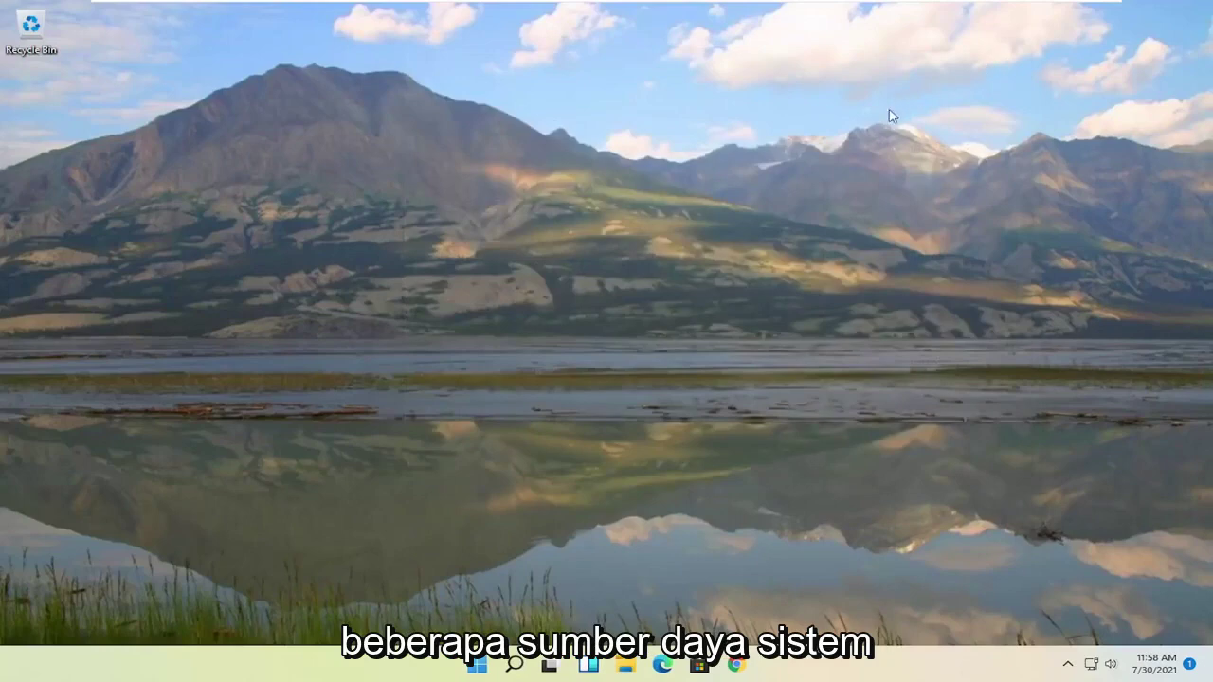
- Search Windows for "disk clean" and open Disk Cleanup
{"action": "left_click", "coordinate": [478, 665]}
{"action": "type", "text": "disk clean"}
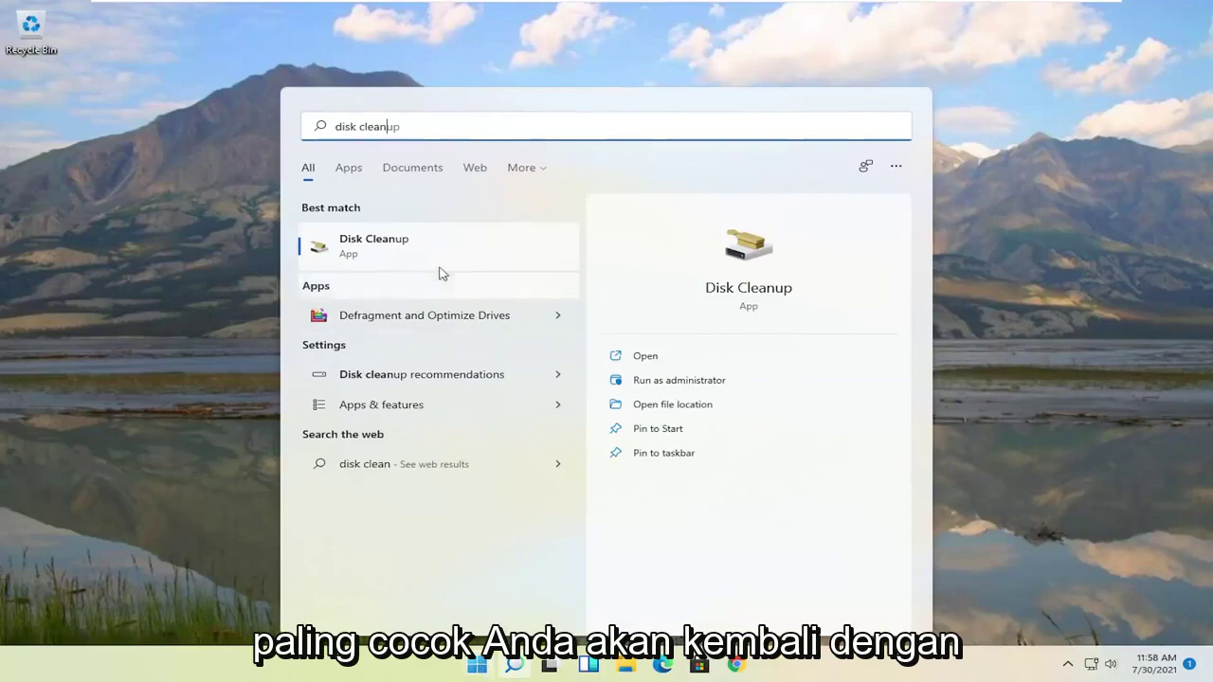
{"action": "left_click", "coordinate": [377, 245]}
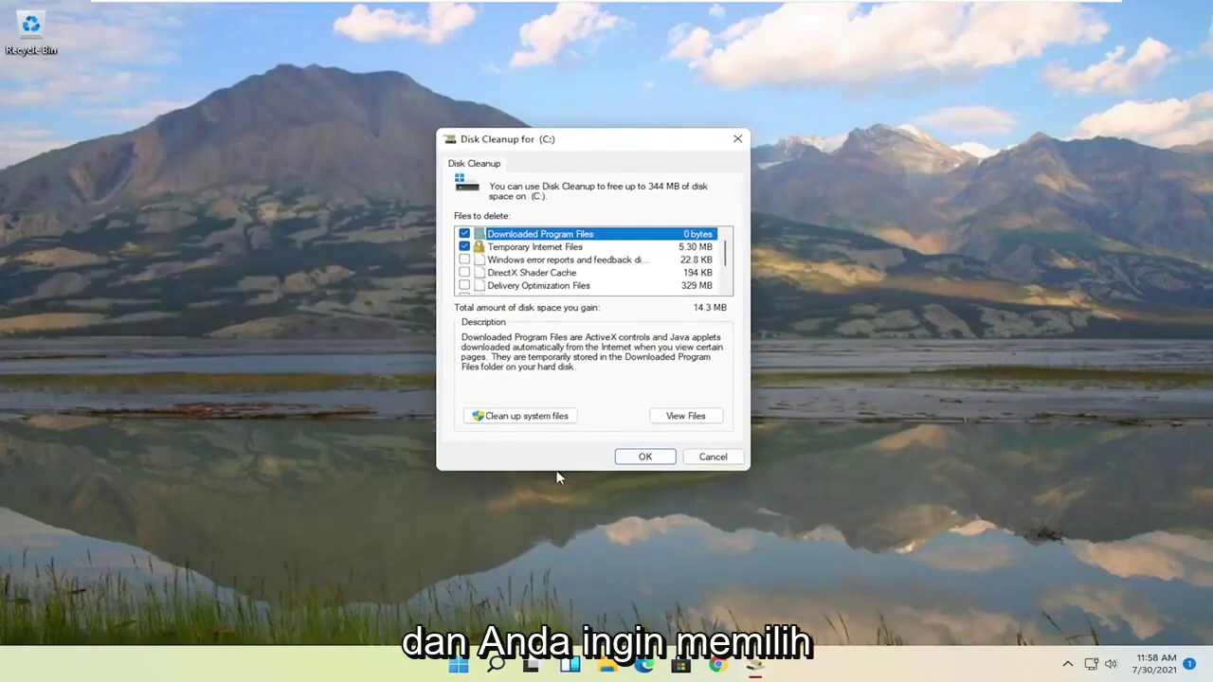
- Include system files in the C: drive cleanup and permanently delete the file categories checked by default
{"action": "left_click", "coordinate": [524, 416]}
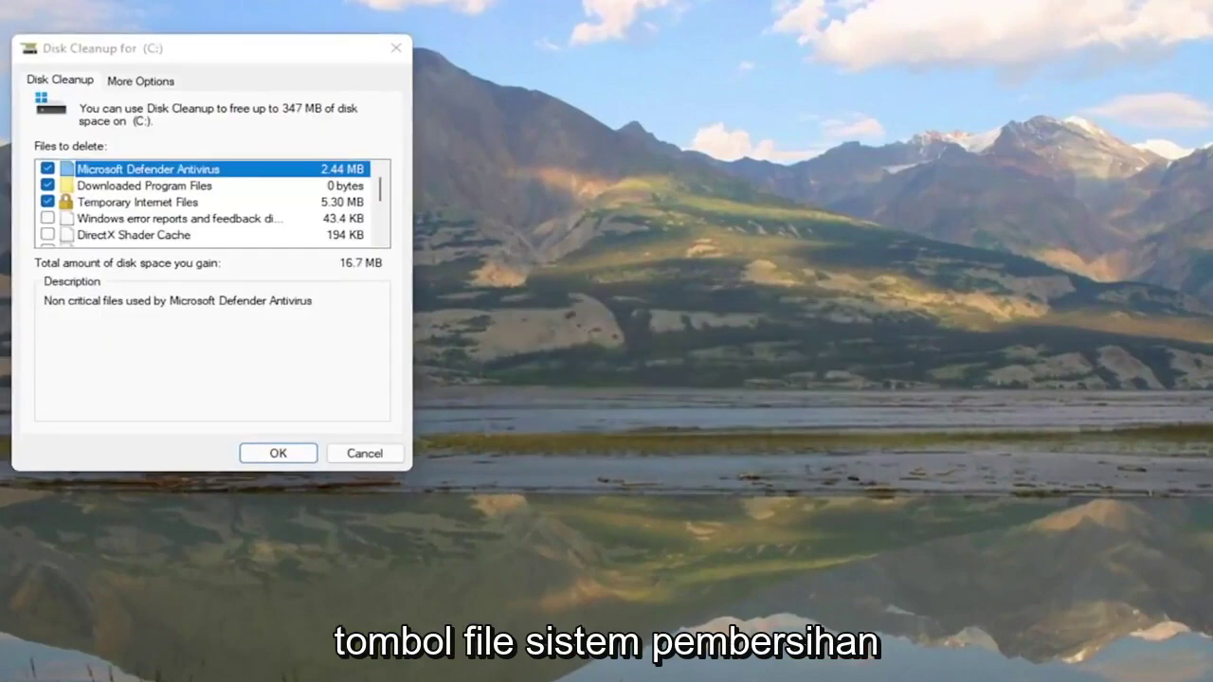
{"action": "left_click_drag", "start_coordinate": [263, 47], "coordinate": [644, 95]}
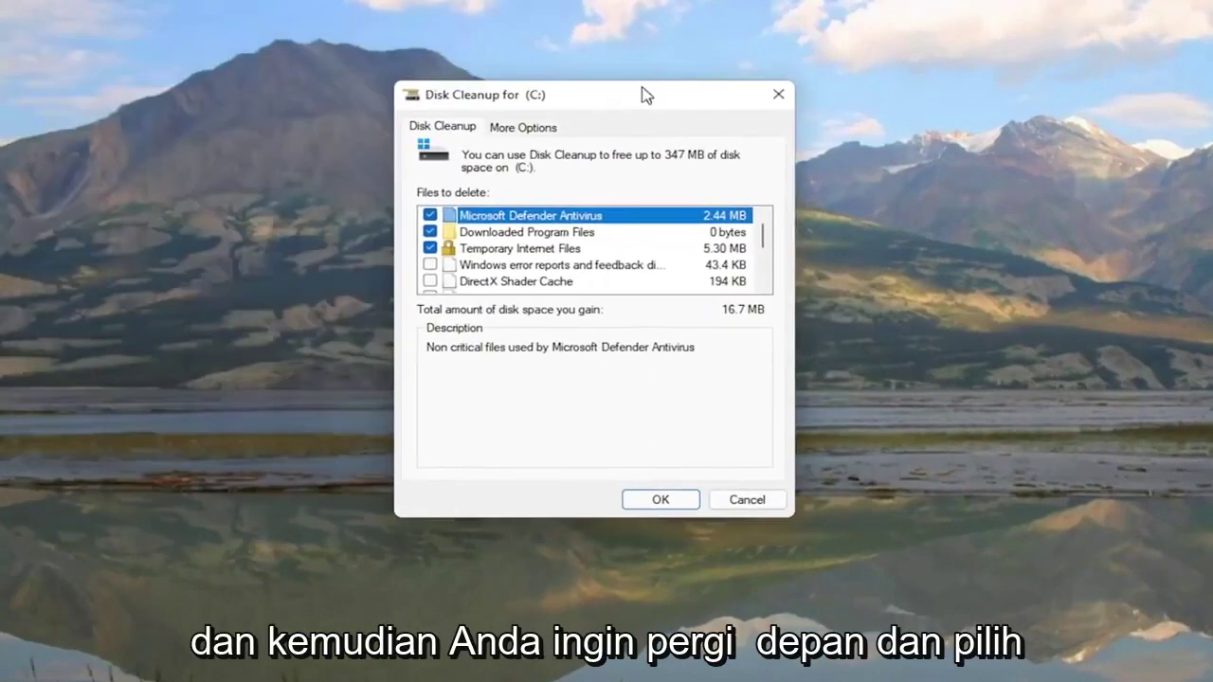
{"action": "left_click", "coordinate": [668, 501]}
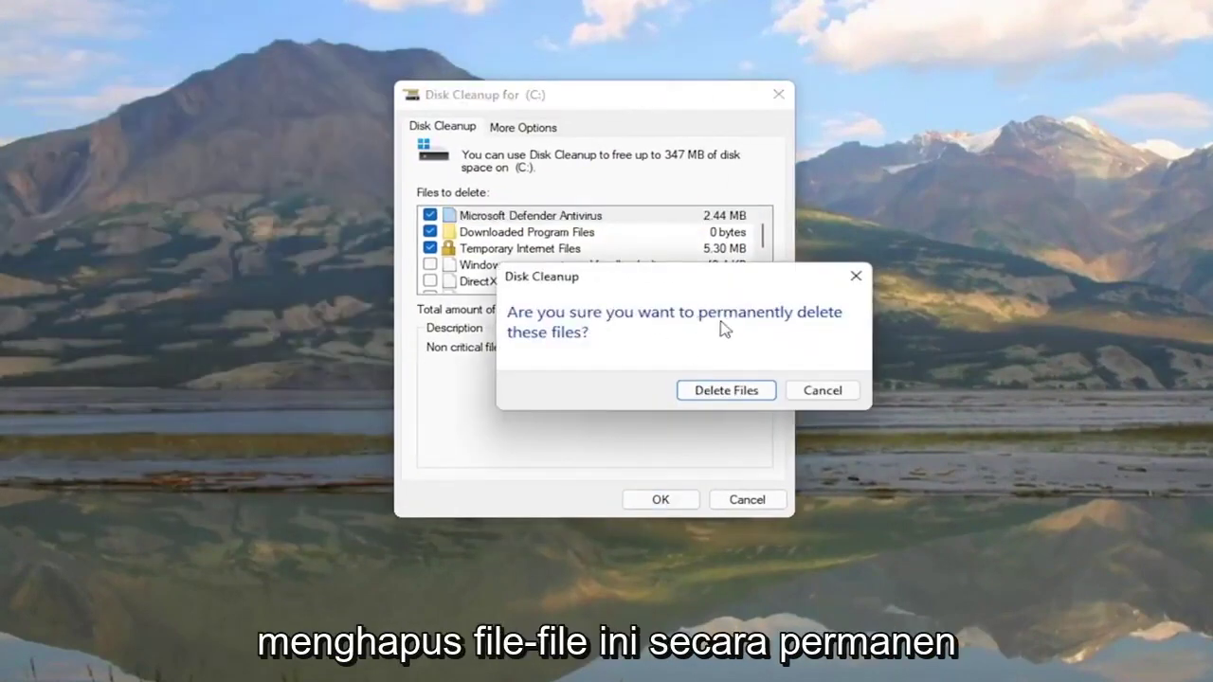
{"action": "left_click", "coordinate": [715, 394]}
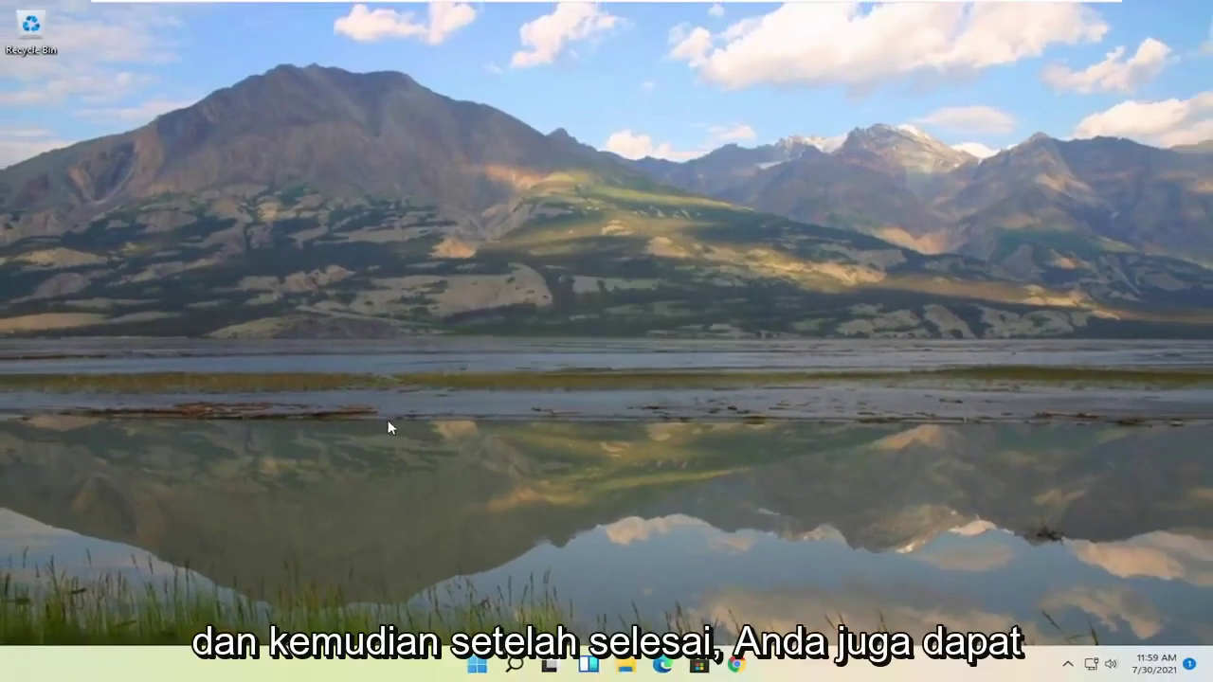
- Search Windows for "disk defra", open Defragment and Optimize Drives, and optimize the C: drive
{"action": "left_click", "coordinate": [514, 664]}
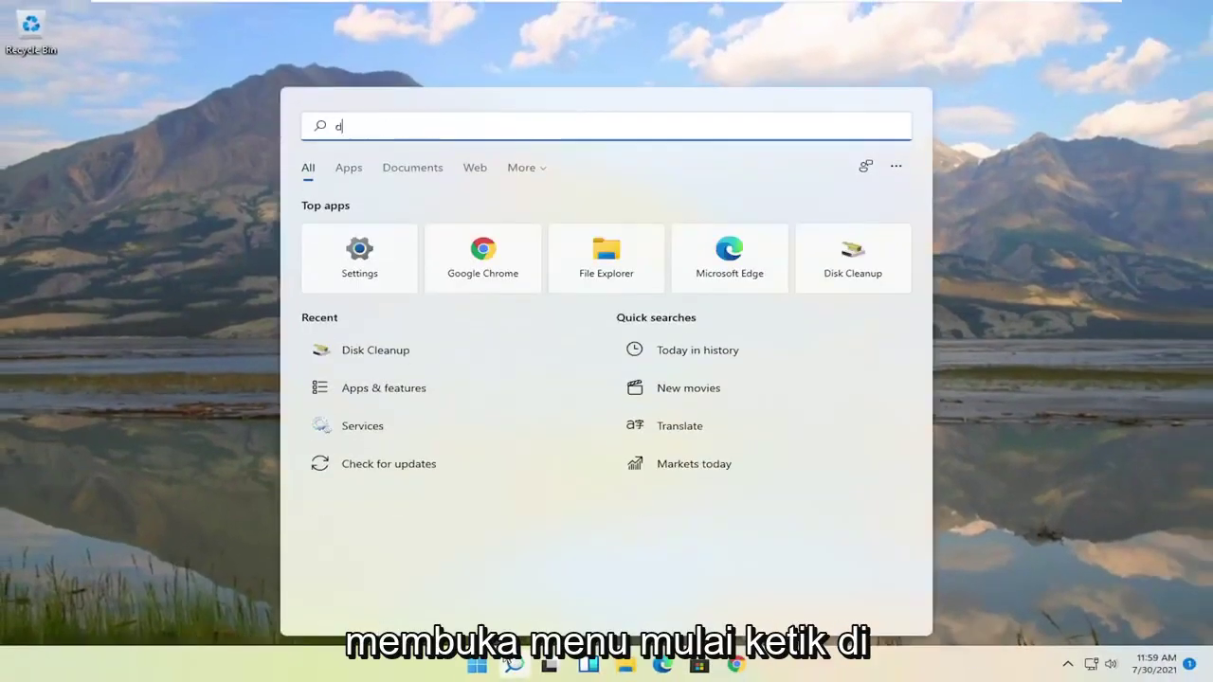
{"action": "type", "text": "disk defra"}
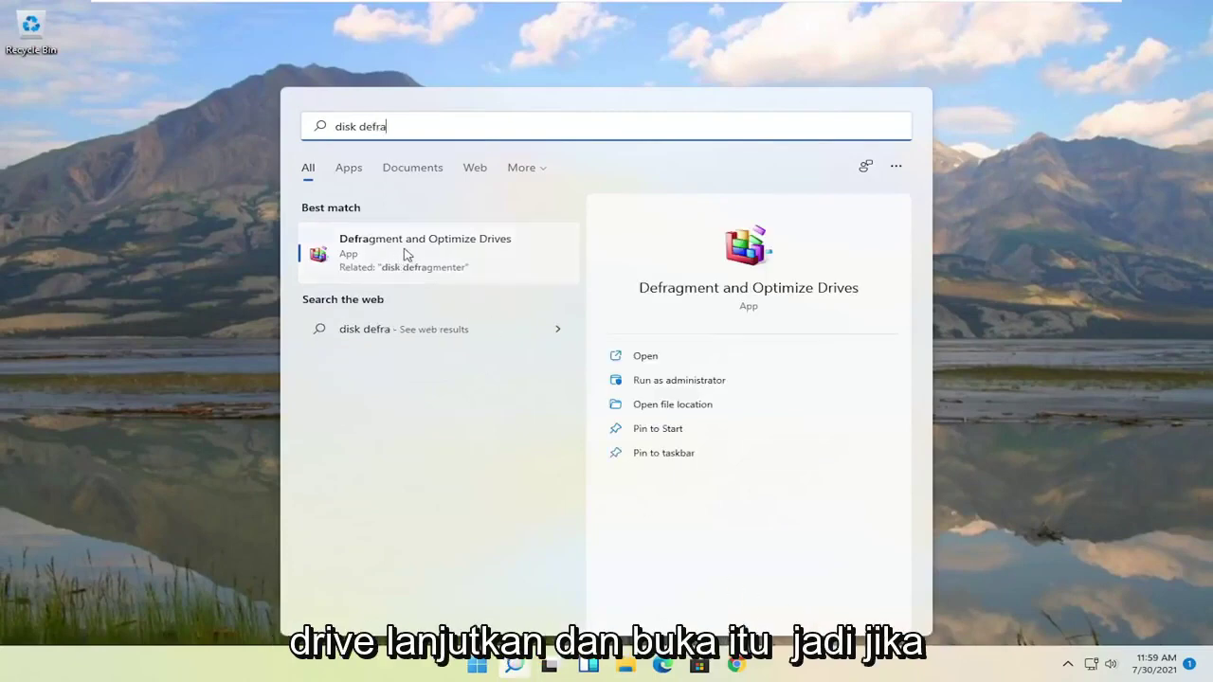
{"action": "left_click", "coordinate": [398, 258]}
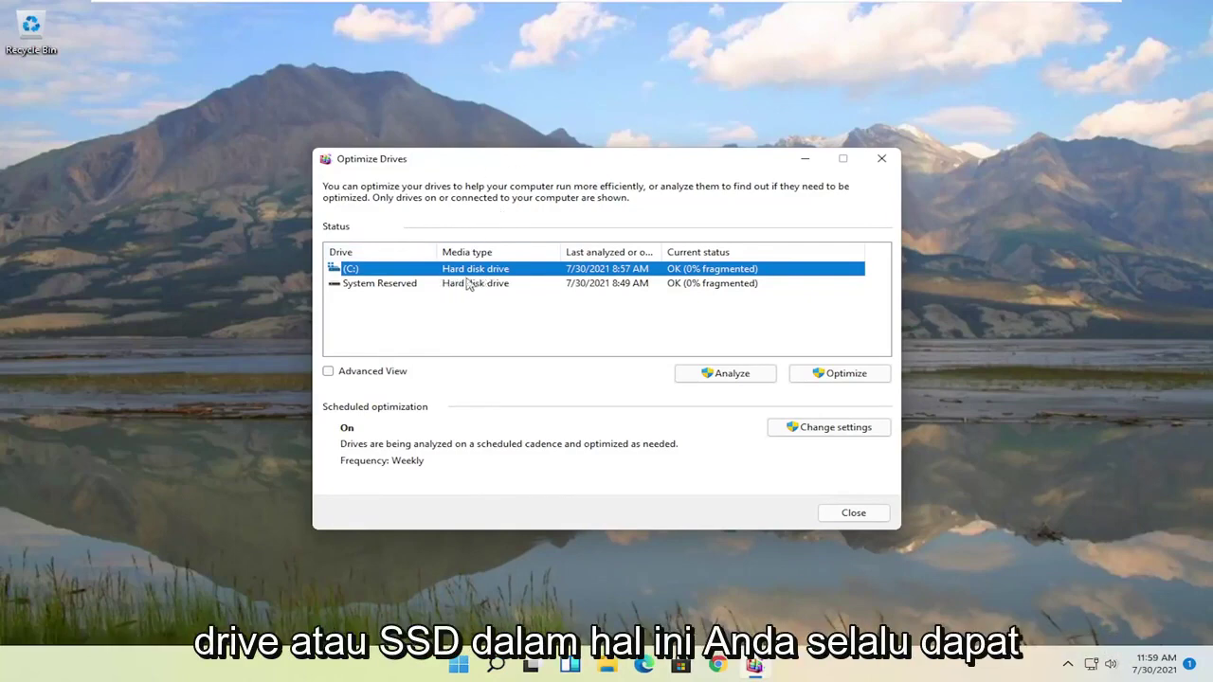
{"action": "left_click", "coordinate": [822, 376]}
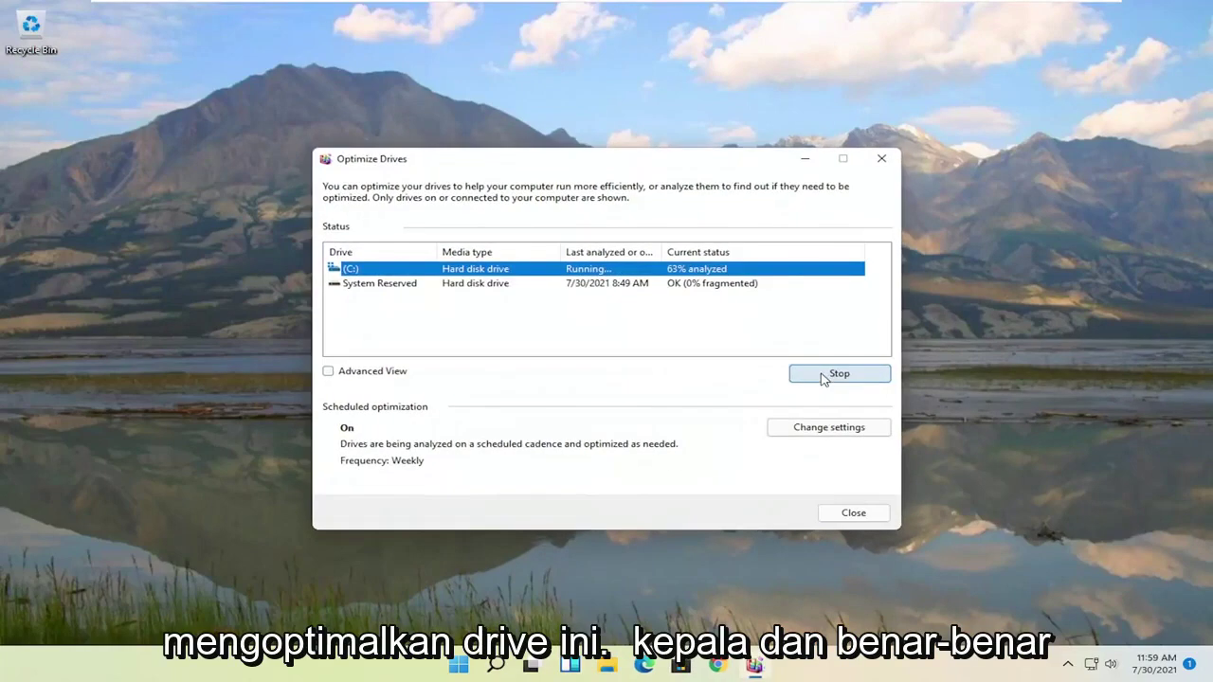
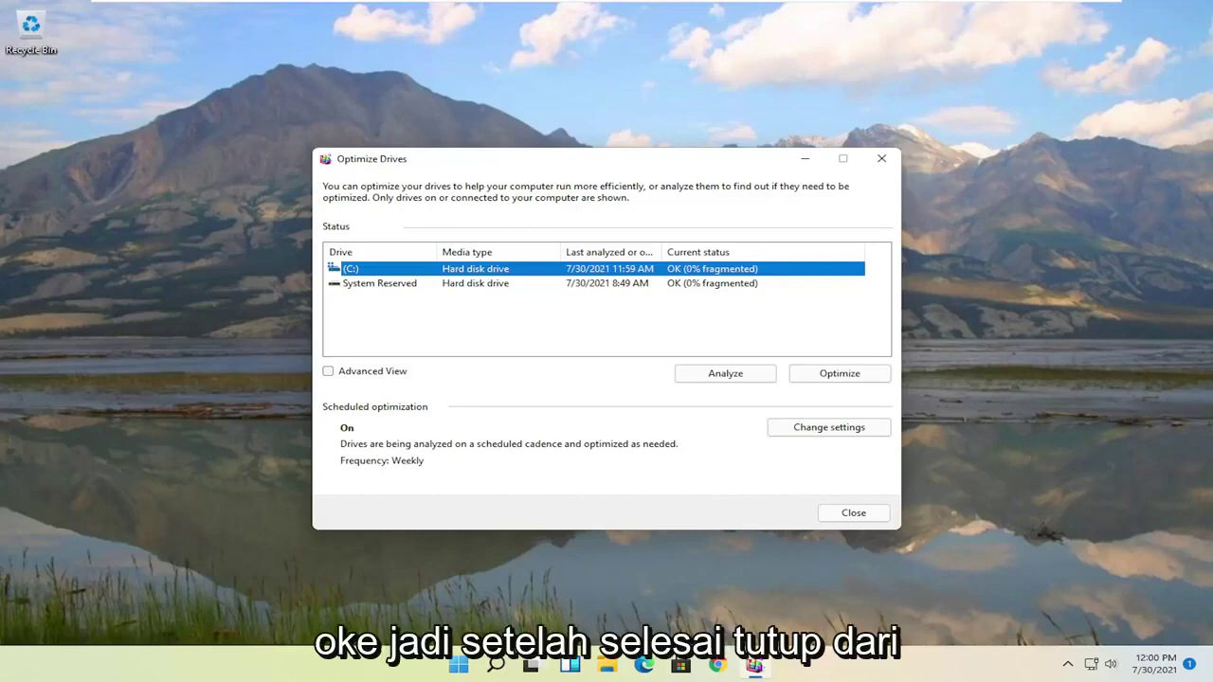
- Close Optimize Drives, then search Windows for "cmd" and open Command Prompt as administrator, allowing it to make changes
{"action": "left_click", "coordinate": [881, 159]}
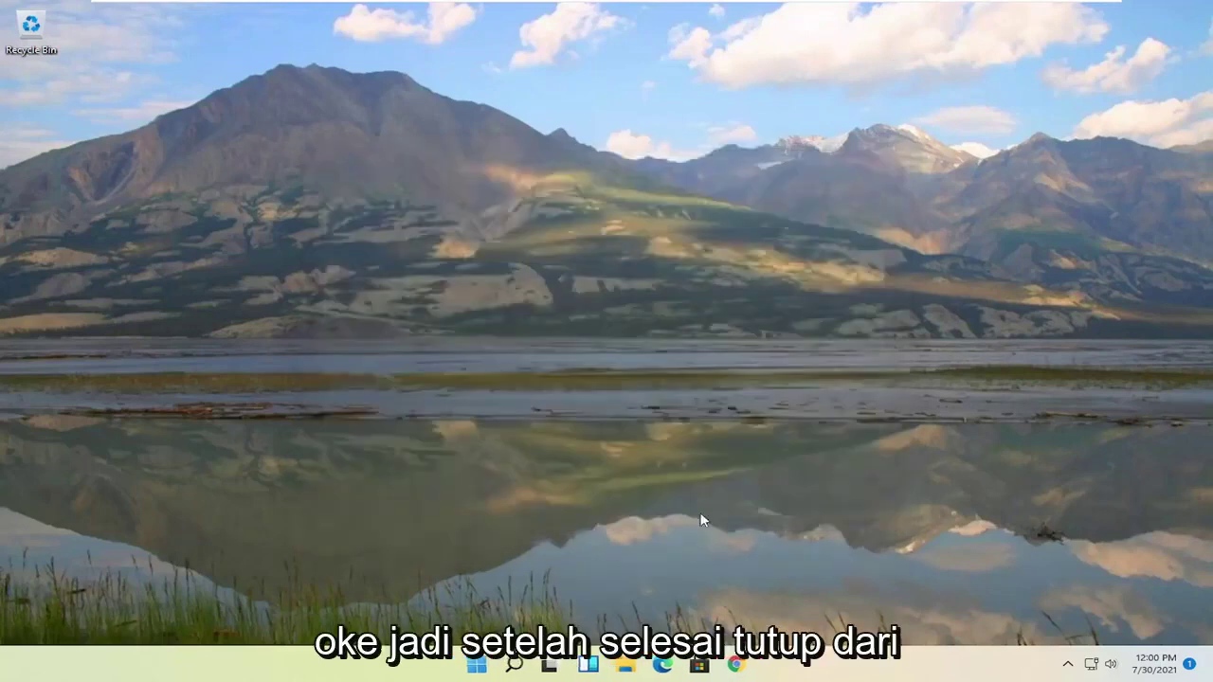
{"action": "left_click", "coordinate": [515, 666]}
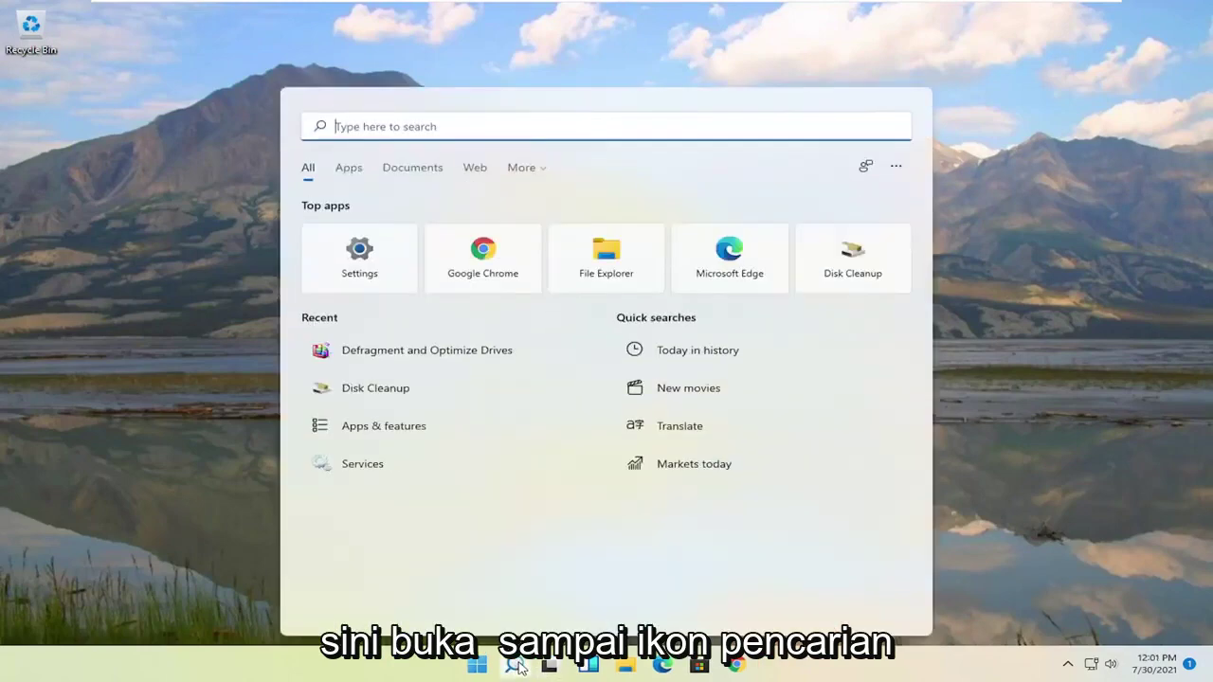
{"action": "type", "text": "cmd"}
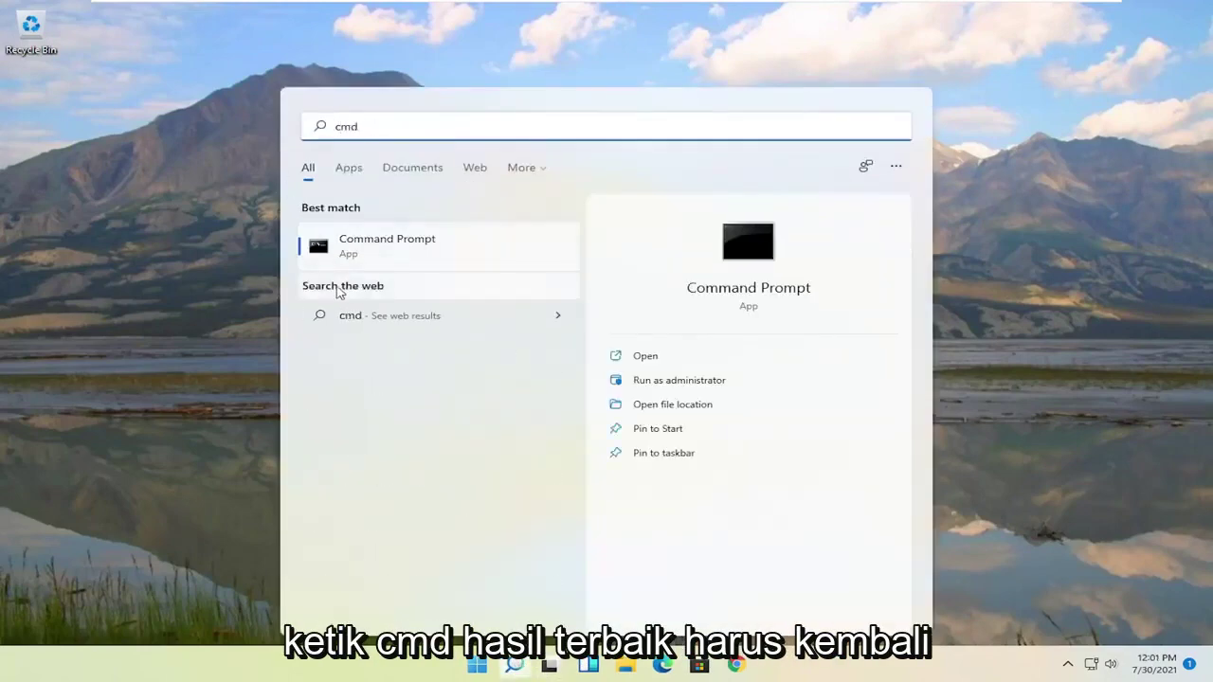
{"action": "right_click", "coordinate": [377, 254]}
{"action": "left_click", "coordinate": [436, 273]}
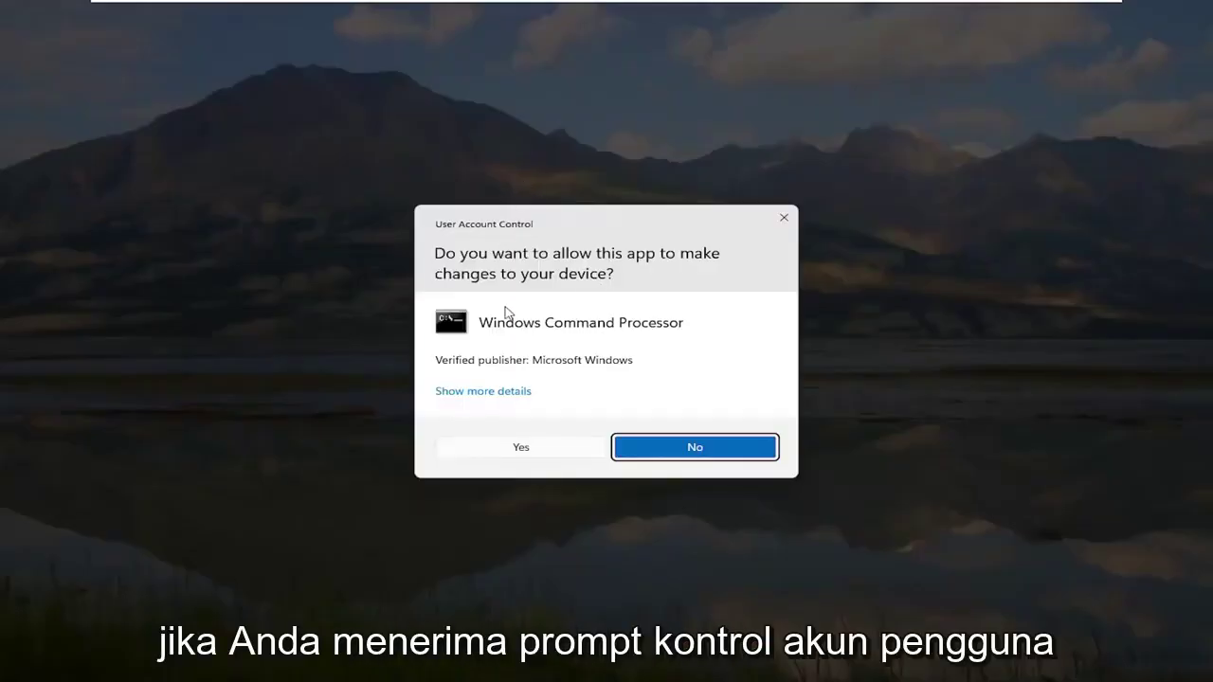
{"action": "left_click", "coordinate": [520, 448]}
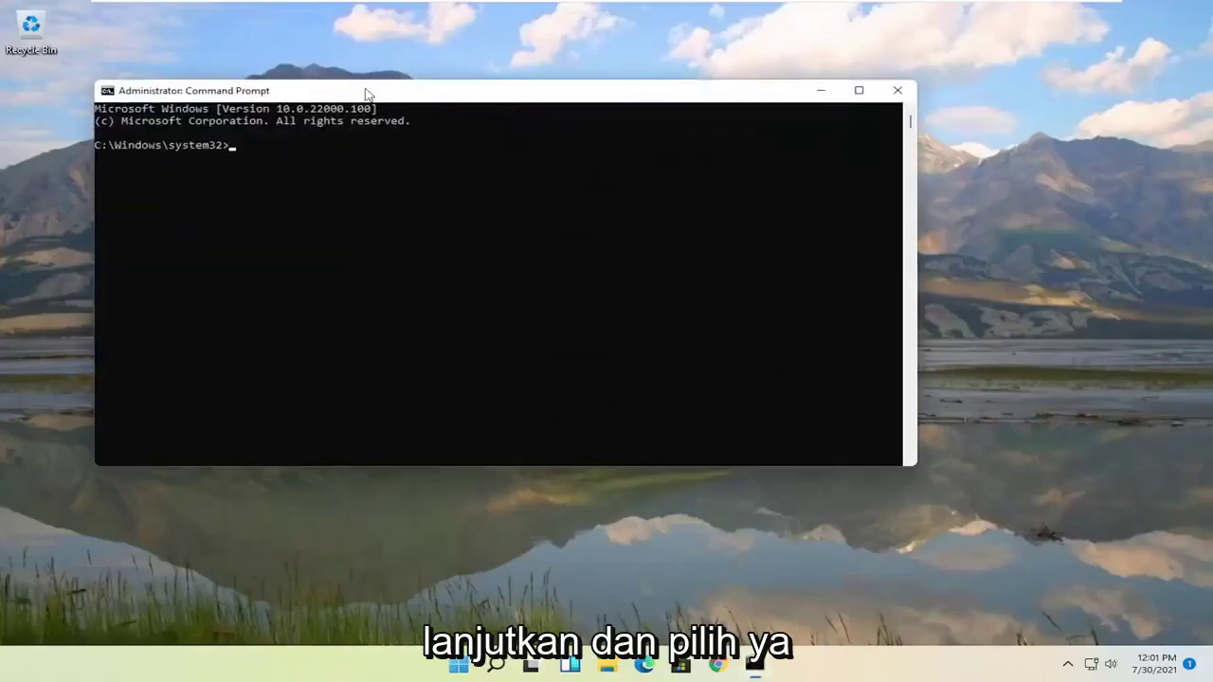
- Run a full system file check with "sfc /scannow" in the elevated Command Prompt window
{"action": "left_click_drag", "start_coordinate": [366, 89], "coordinate": [446, 112]}
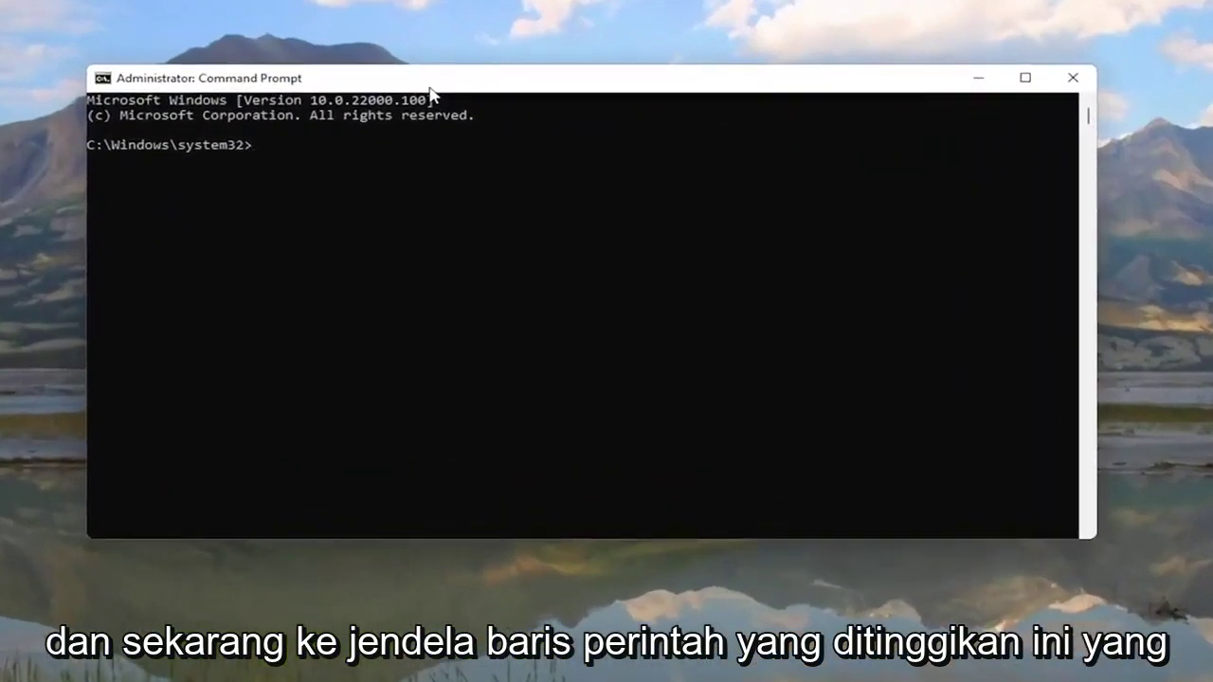
{"action": "type", "text": "sfc"}
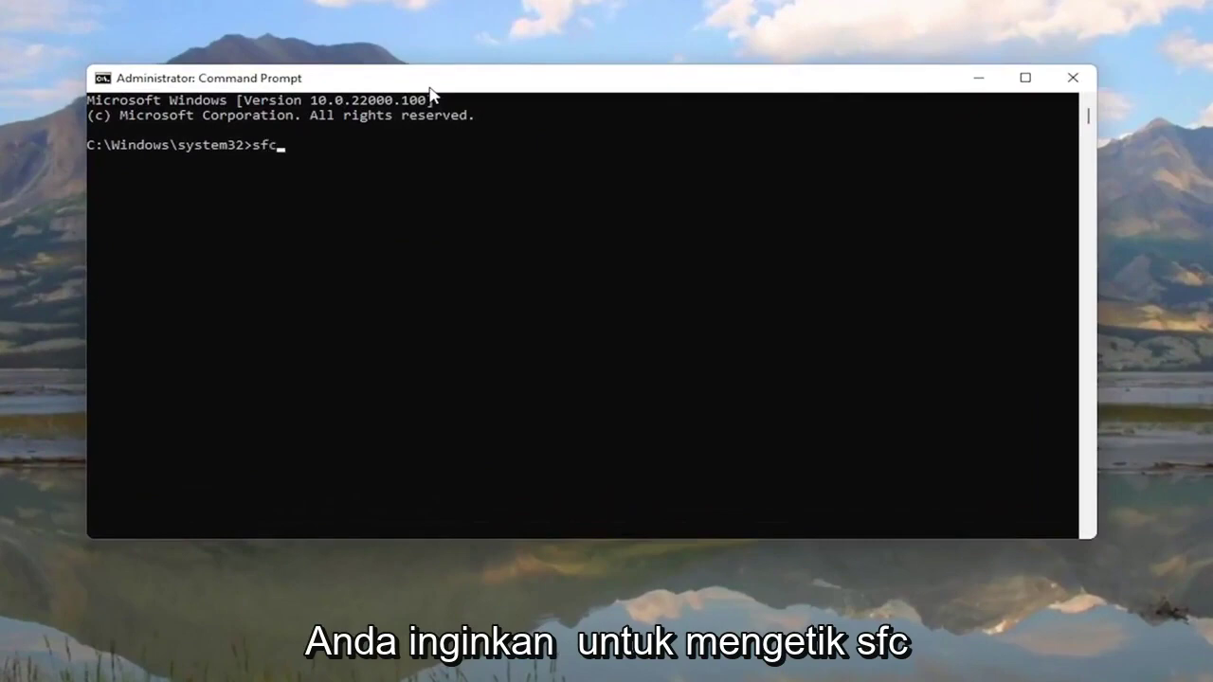
{"action": "type", "text": " /scannow"}
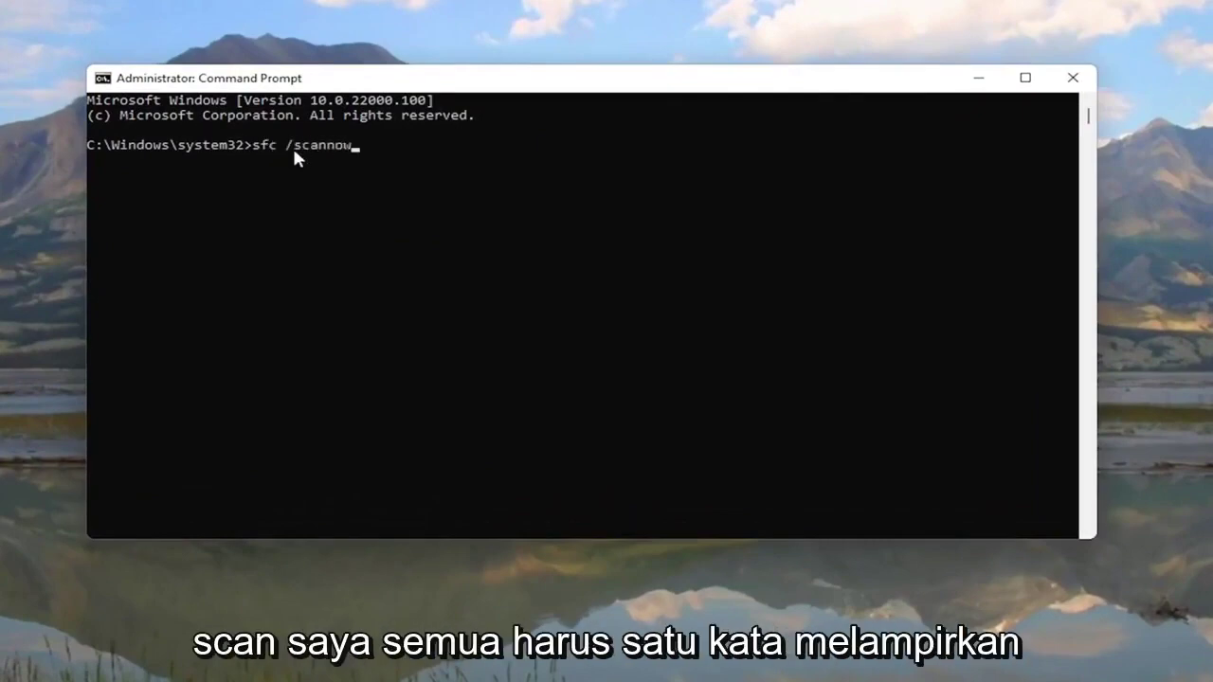
{"action": "key", "text": "Return"}
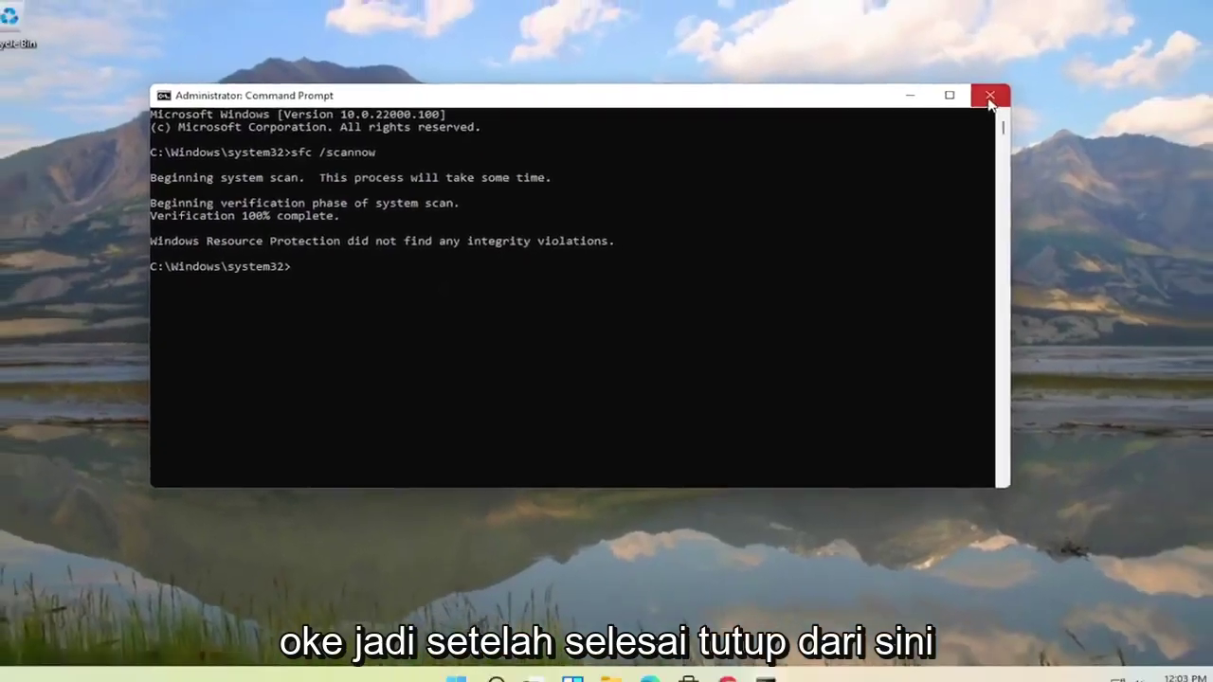
- Close the Command Prompt window and restart the computer
{"action": "left_click", "coordinate": [1046, 84]}
{"action": "right_click", "coordinate": [477, 663]}
{"action": "mouse_move", "coordinate": [461, 602]}
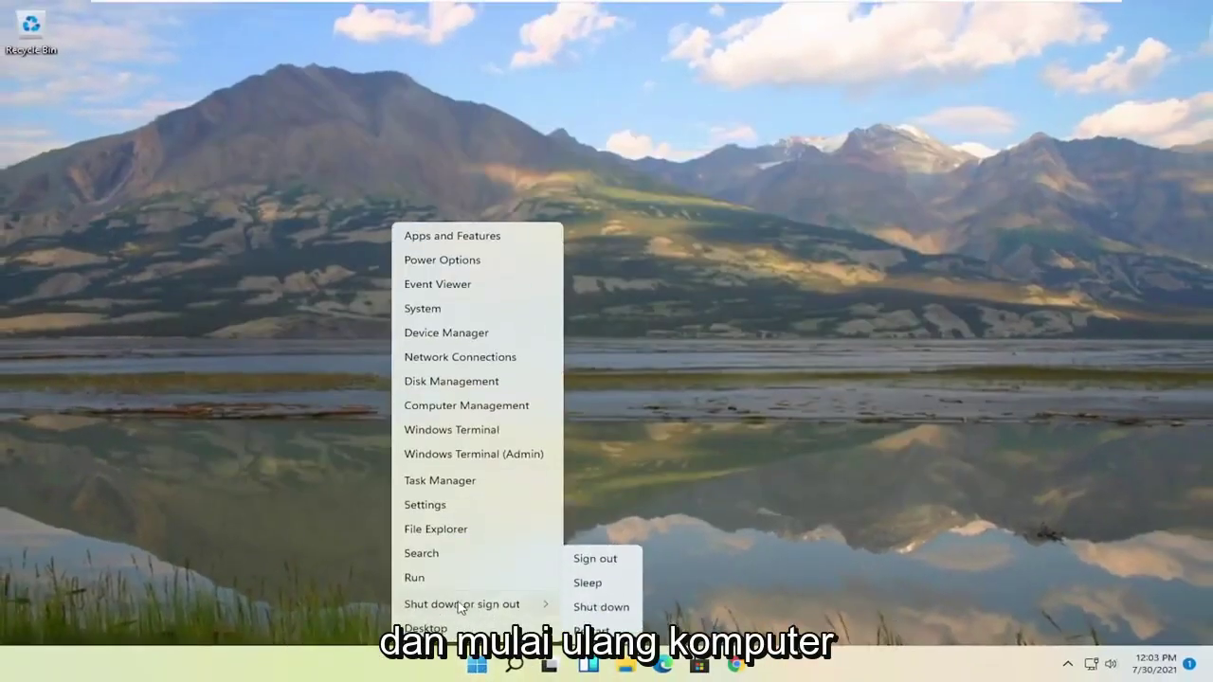
{"action": "left_click", "coordinate": [588, 628]}
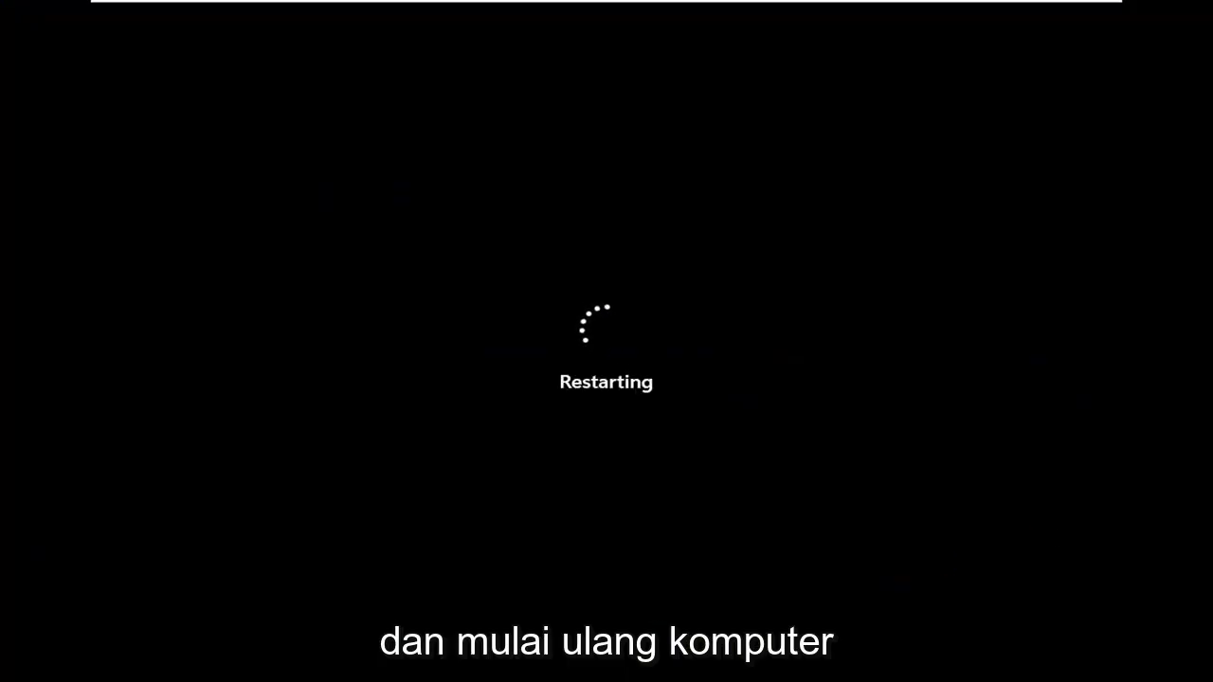